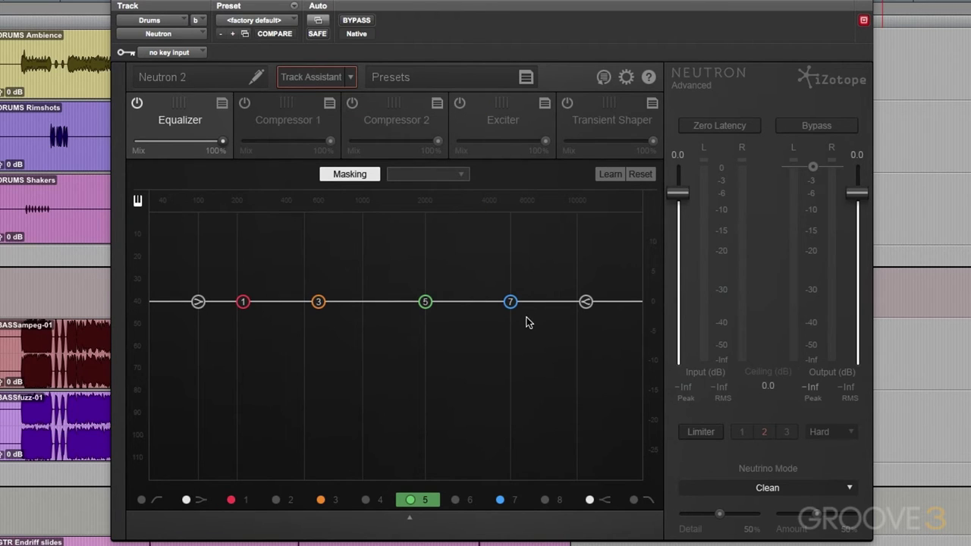
left_click(288, 136)
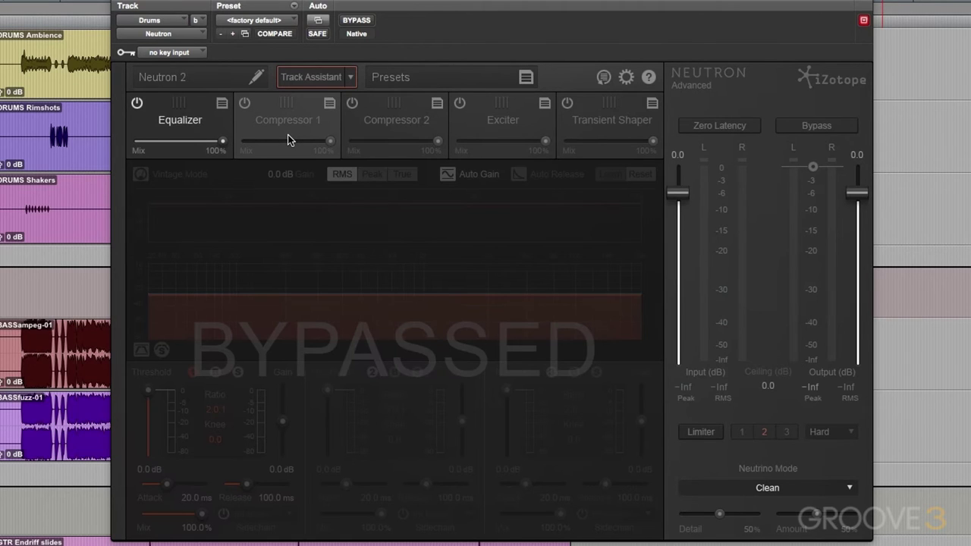
left_click(400, 135)
left_click(484, 132)
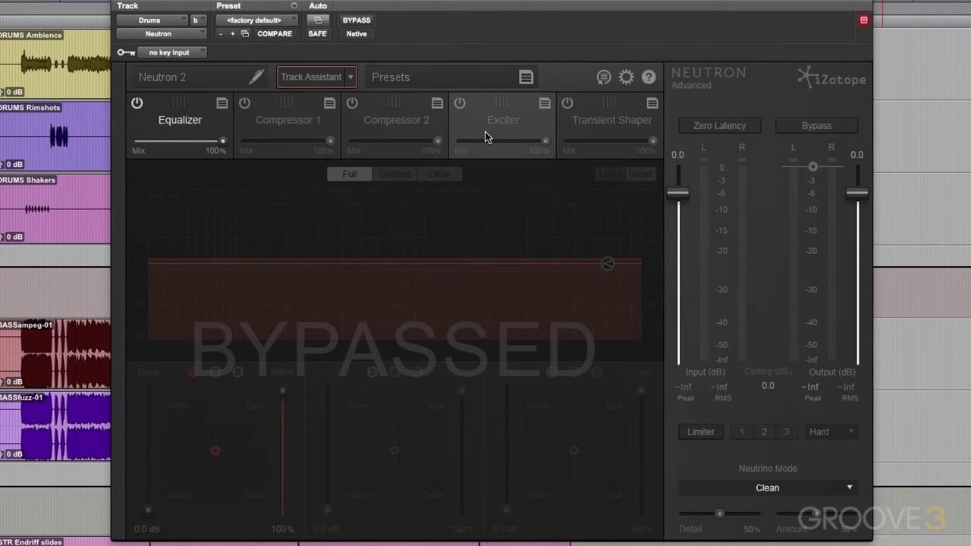
left_click(154, 122)
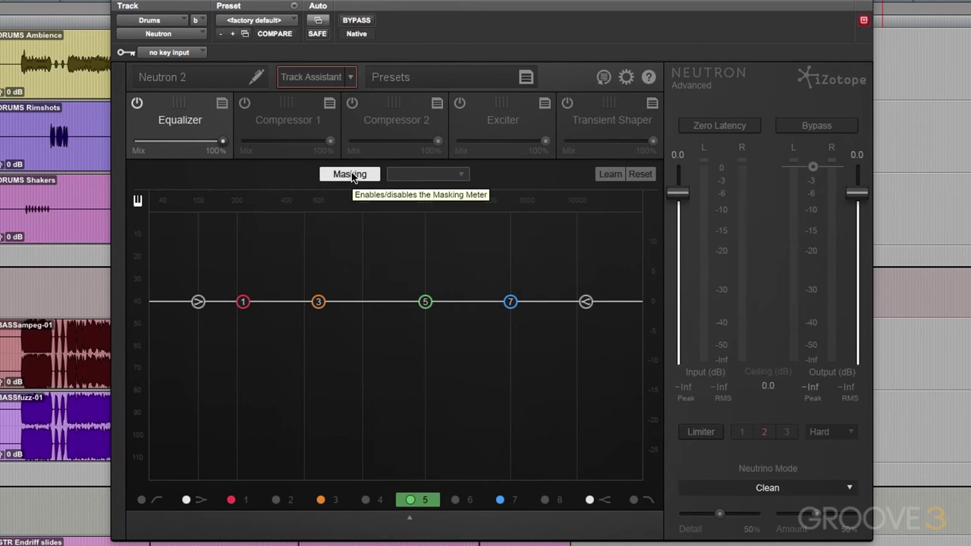
Step: Switch Compressor 1 on, look over the Exciter and Transient Shaper, then return to the Equalizer
left_click(284, 112)
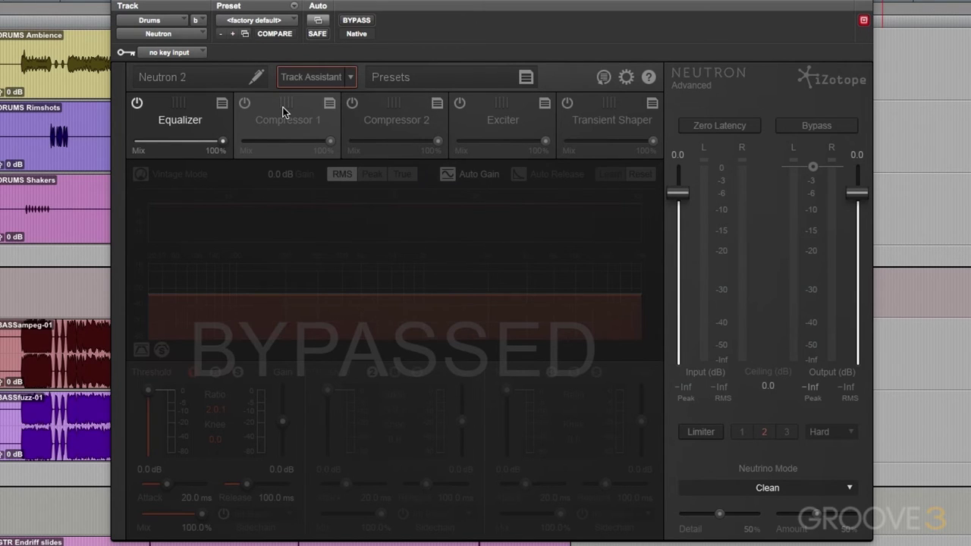
left_click(245, 104)
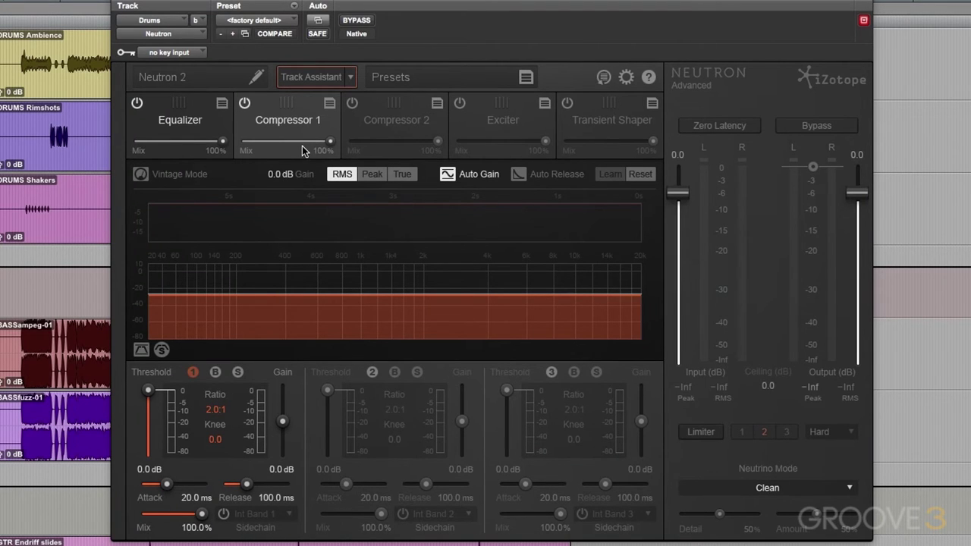
left_click(180, 115)
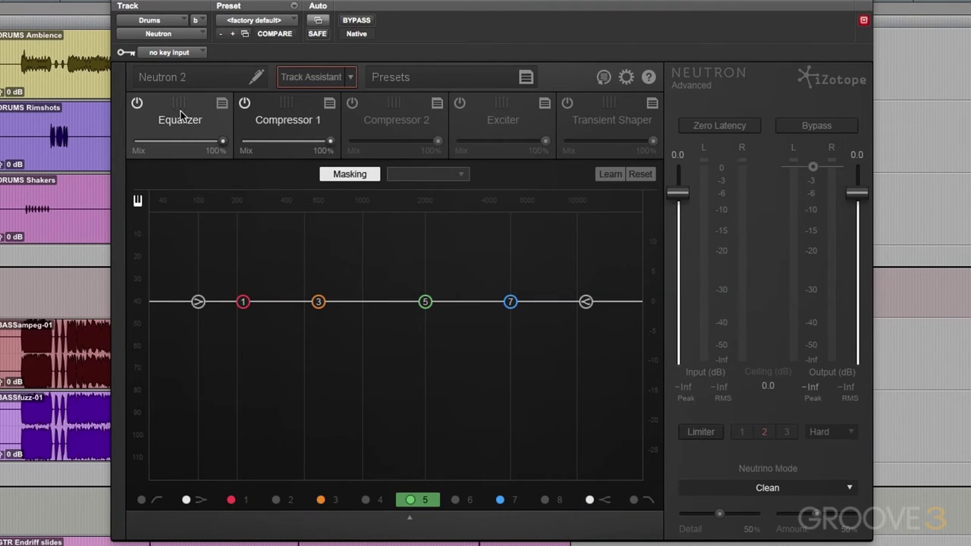
left_click(476, 119)
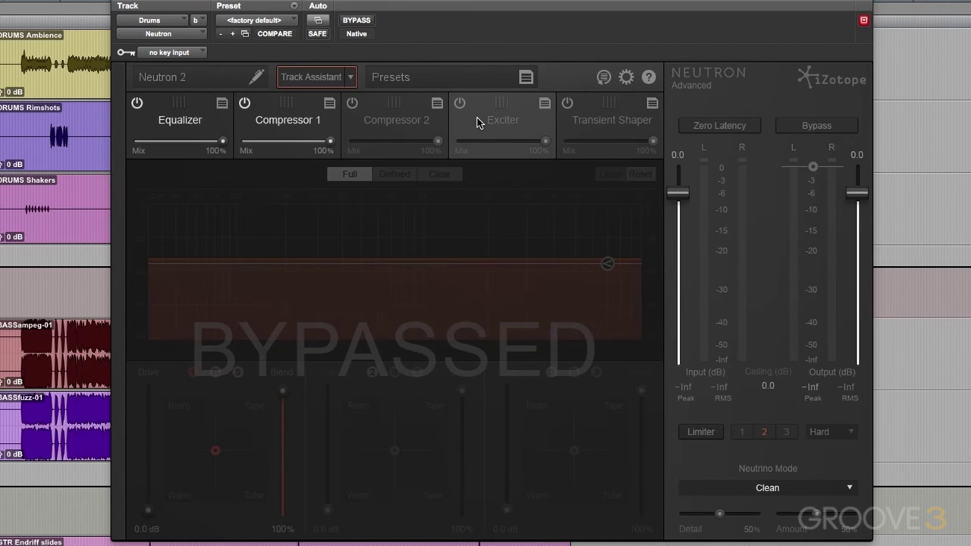
left_click(601, 114)
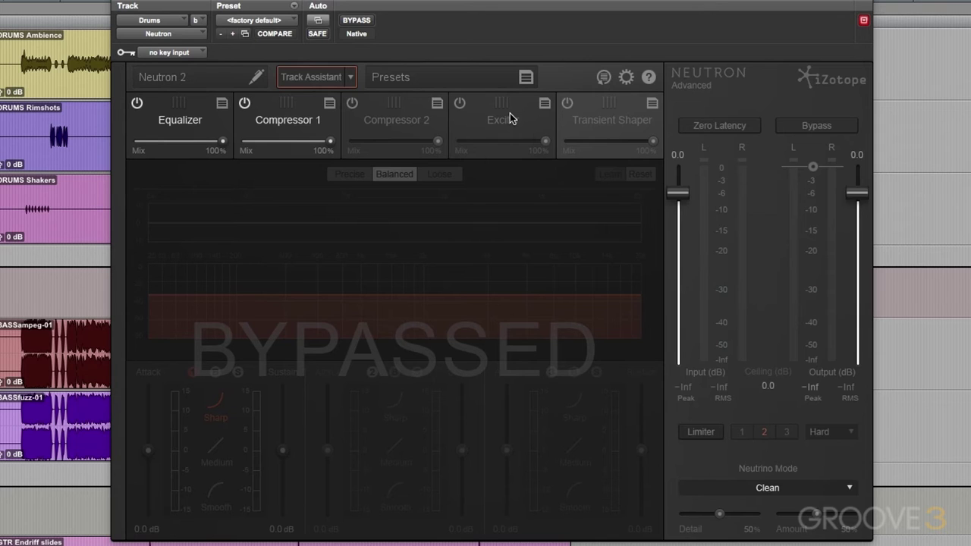
left_click(190, 111)
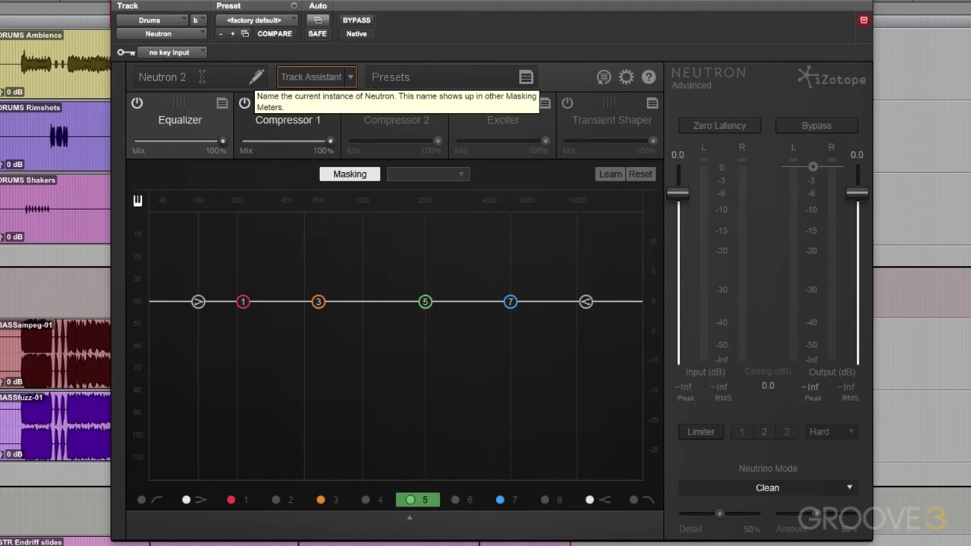
Step: Turn off the Equalizer's masking meter and rename the plugin instance to 'Drum Bus'
left_click(351, 173)
left_click(215, 78)
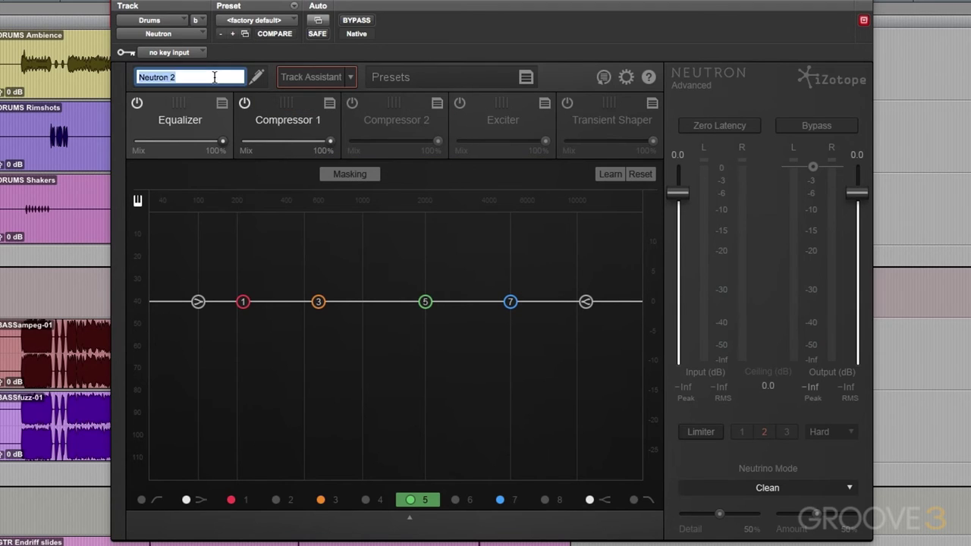
left_click(216, 79)
key("super+a")
type("Drum")
type("Bus")
key("Return")
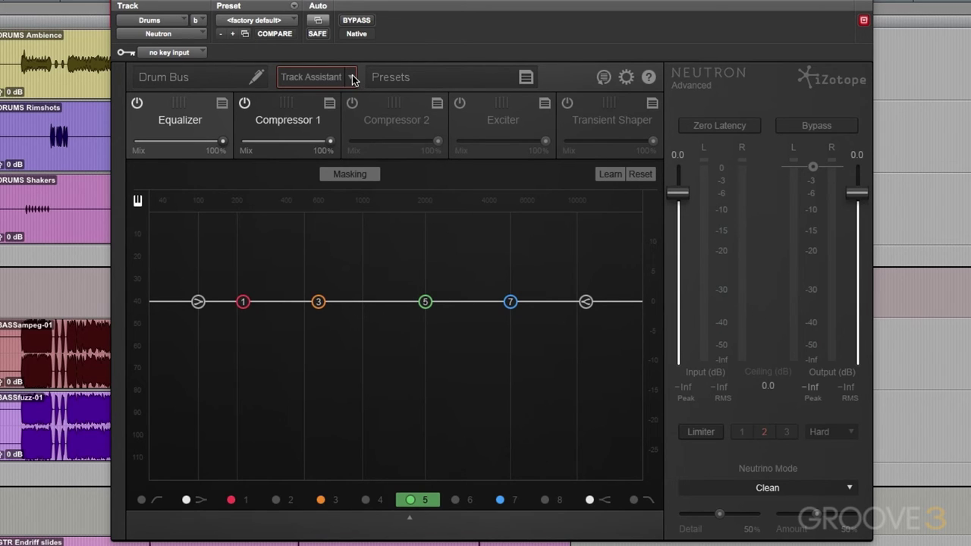
Step: Open the preset manager over the plugin, scroll through its folders, and close it
left_click(443, 74)
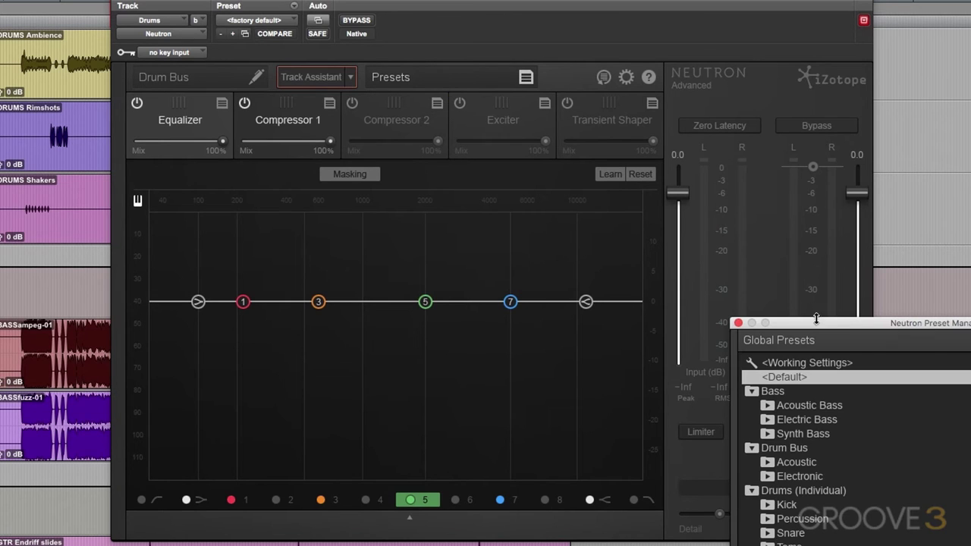
left_click_drag(800, 342, 365, 75)
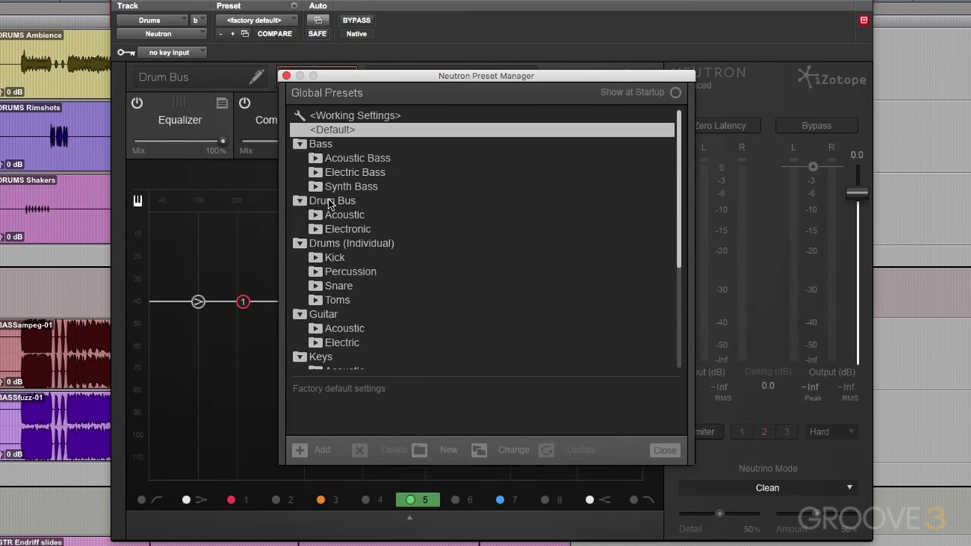
scroll(330, 224, "down", 5)
scroll(330, 224, "down", 2)
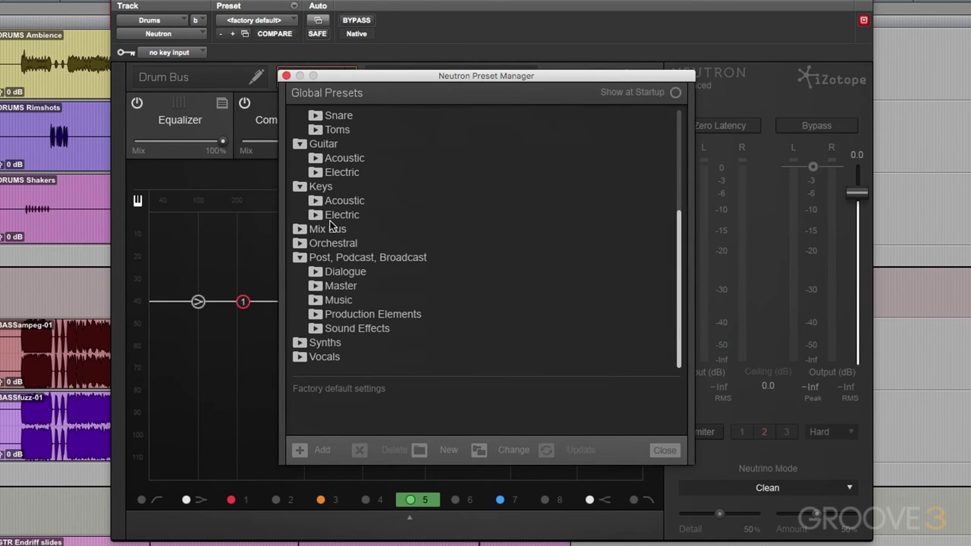
left_click(665, 450)
Step: Check the undo history and plugin options windows, then open the Neutron help manual
left_click(603, 77)
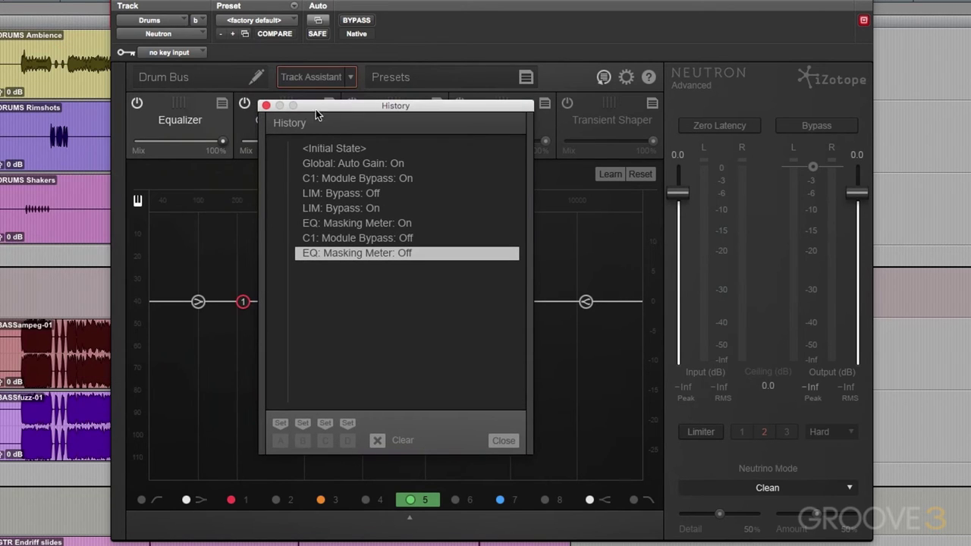
left_click(265, 105)
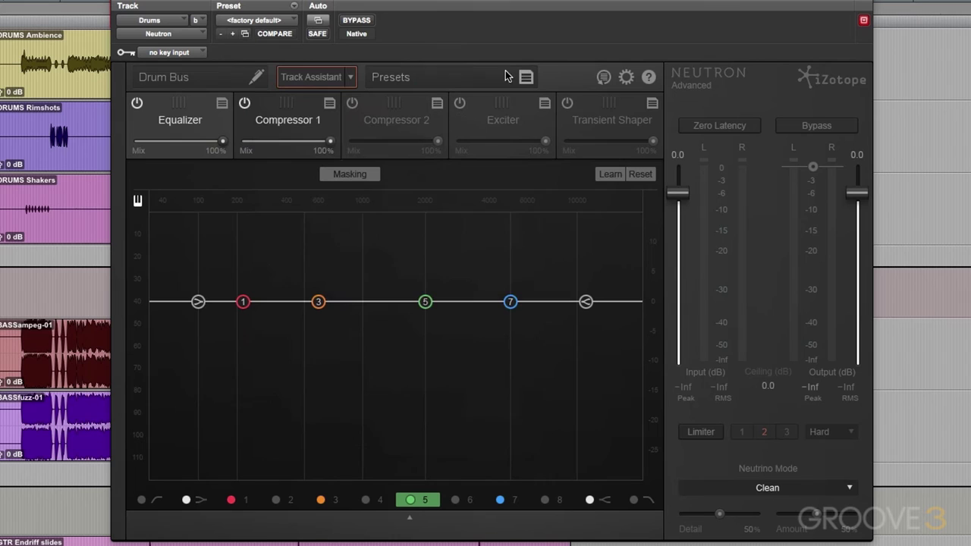
left_click(625, 77)
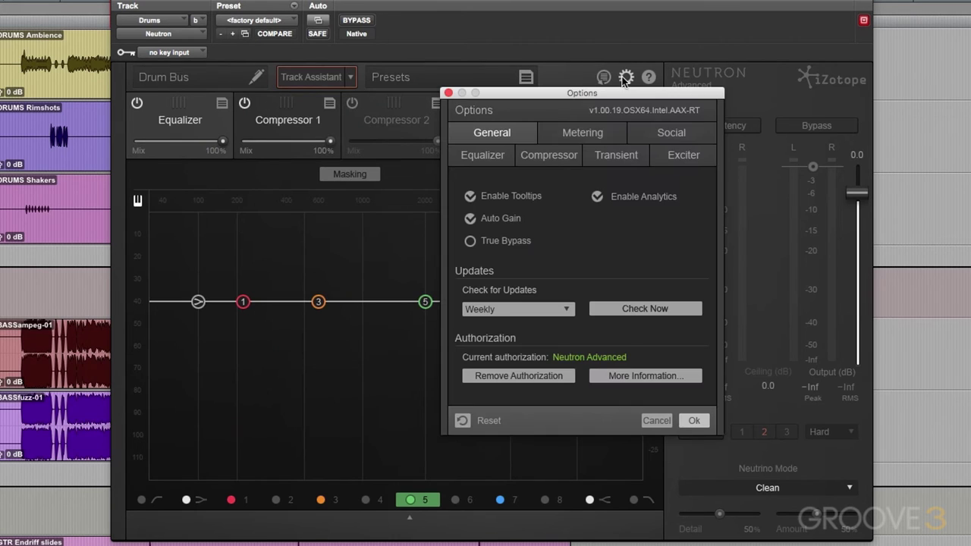
left_click(448, 92)
left_click(649, 78)
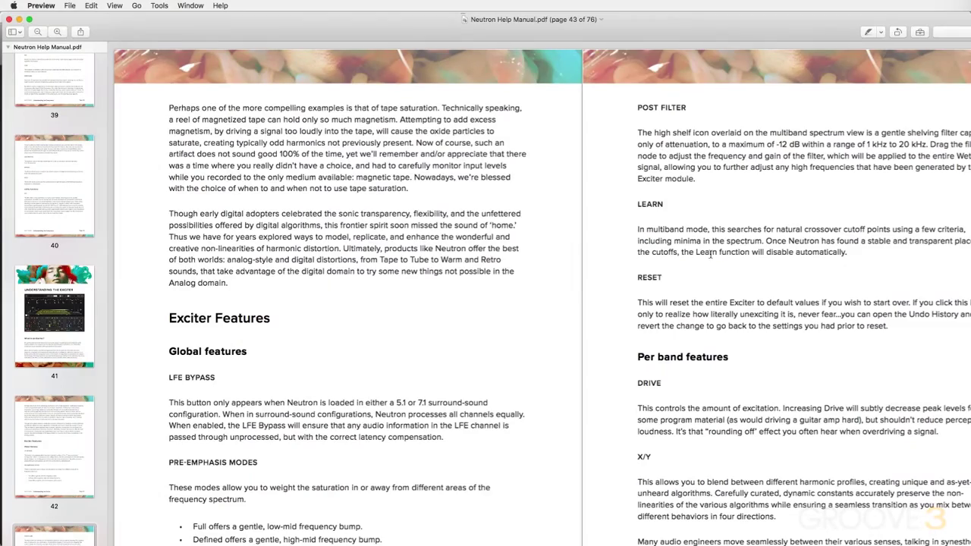
Step: Take the Neutron help manual out of full screen in Preview
left_click(29, 19)
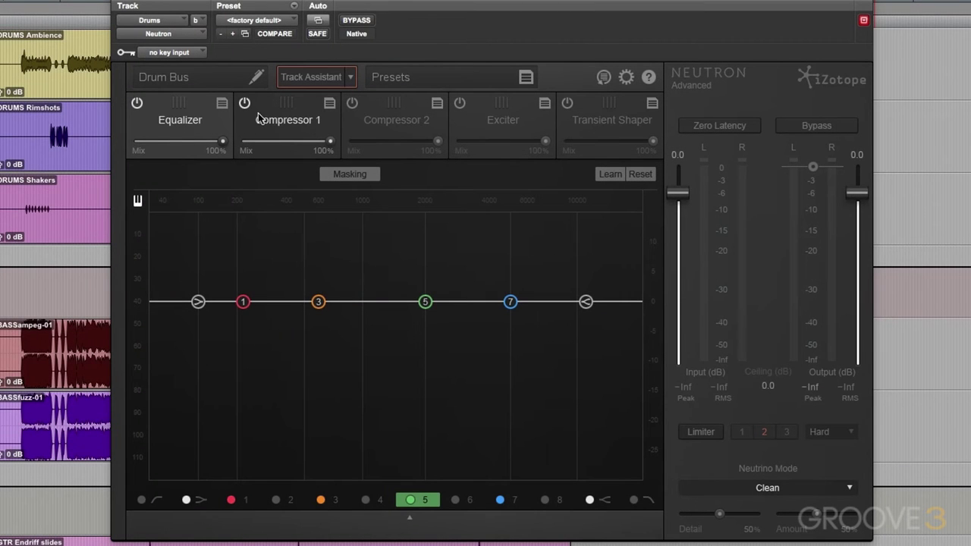
Step: Toggle the Equalizer off and on, check its preset manager, and lower its mix to 41%
left_click(136, 103)
left_click(136, 103)
left_click_drag(189, 100, 168, 94)
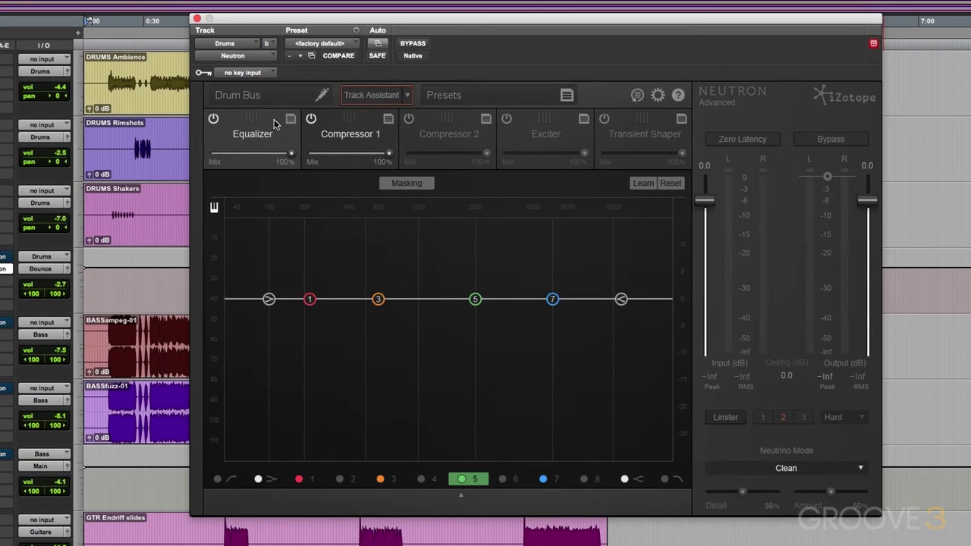
left_click(222, 103)
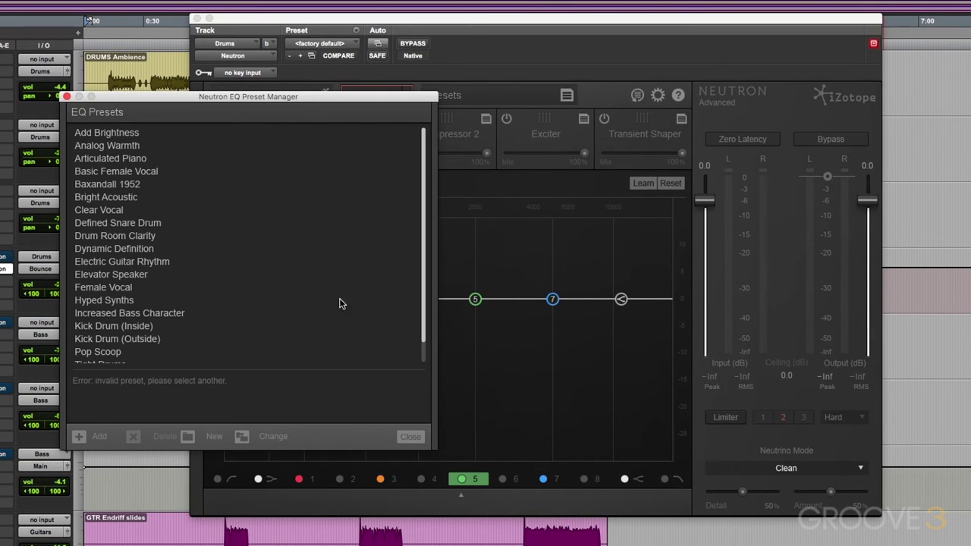
left_click(410, 436)
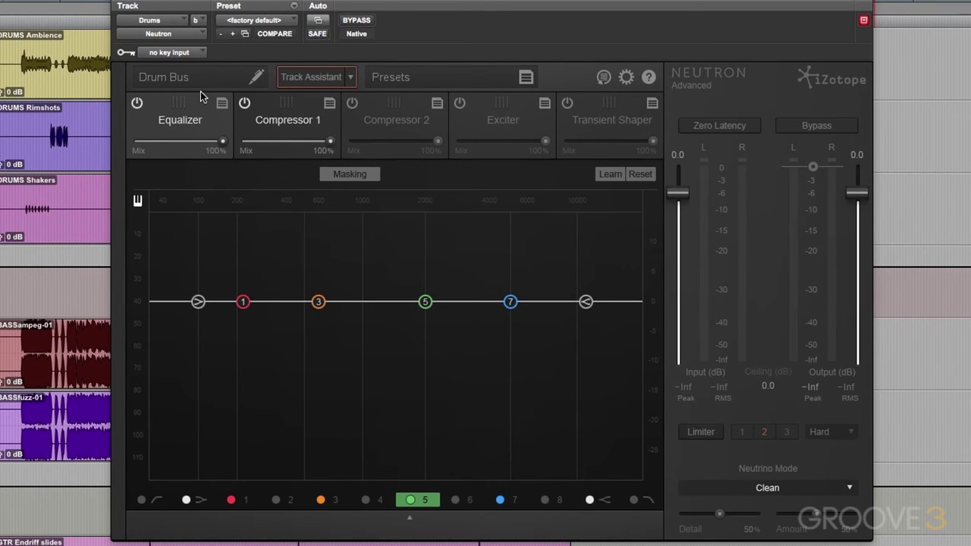
left_click_drag(220, 143, 247, 145)
Step: Browse Compressor 1, Exciter and Transient Shaper, then drag Compressor 2 into the first slot
left_click(296, 129)
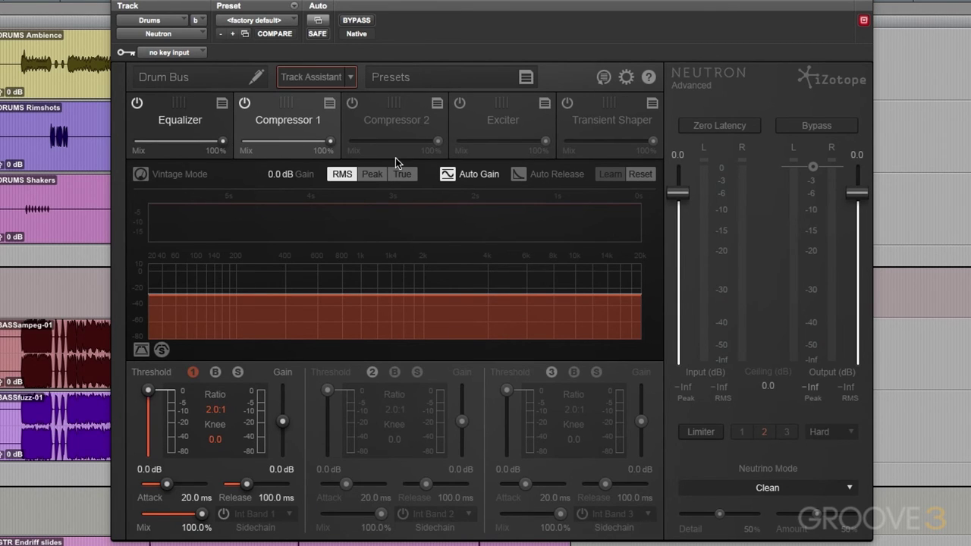
left_click(505, 118)
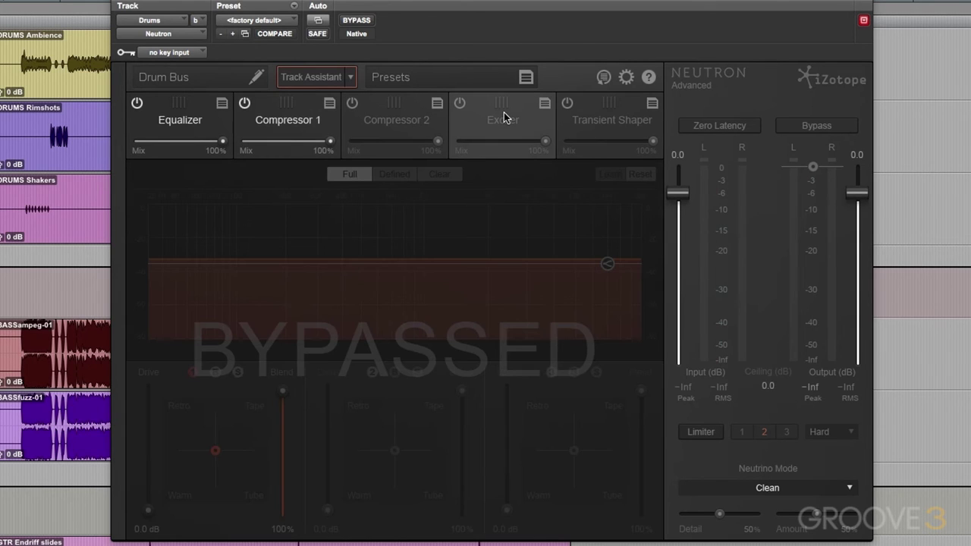
left_click(597, 117)
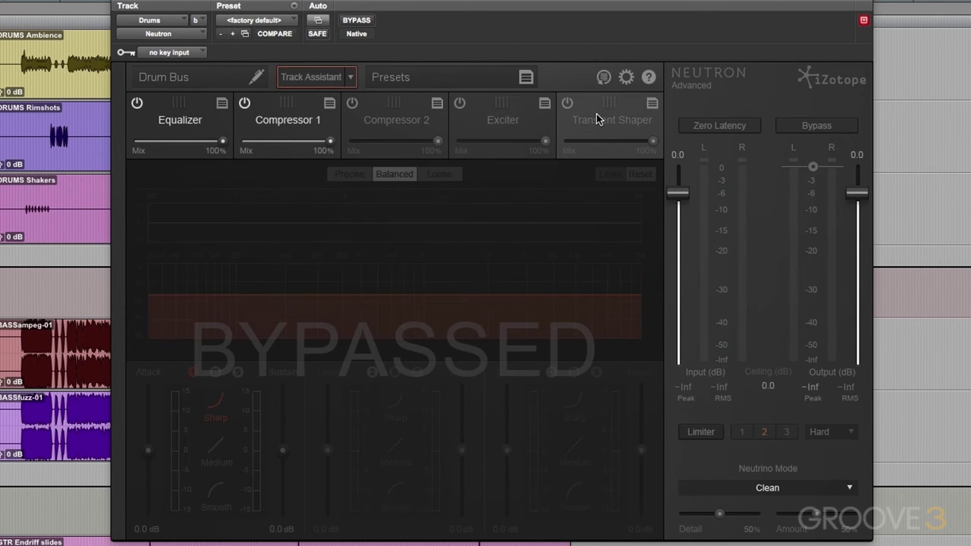
left_click(168, 122)
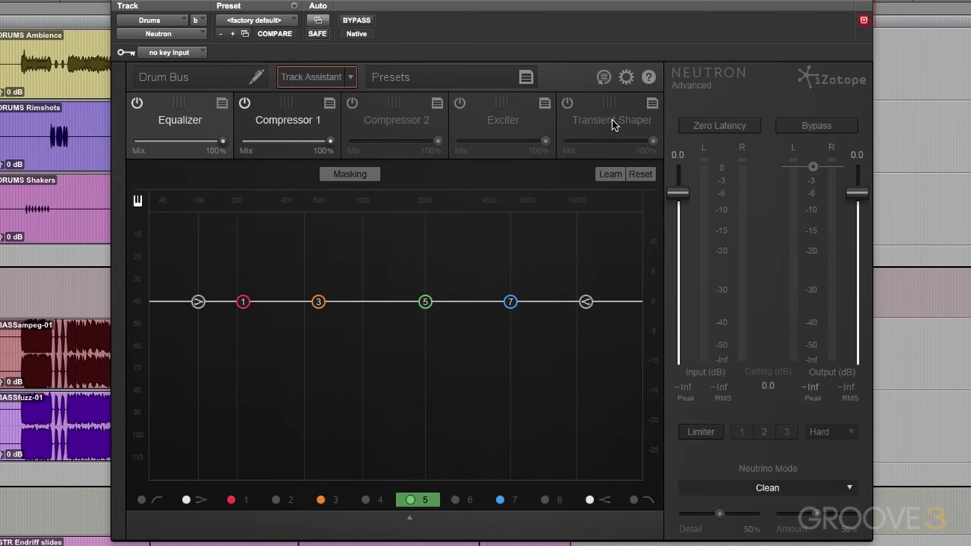
left_click_drag(388, 103, 144, 101)
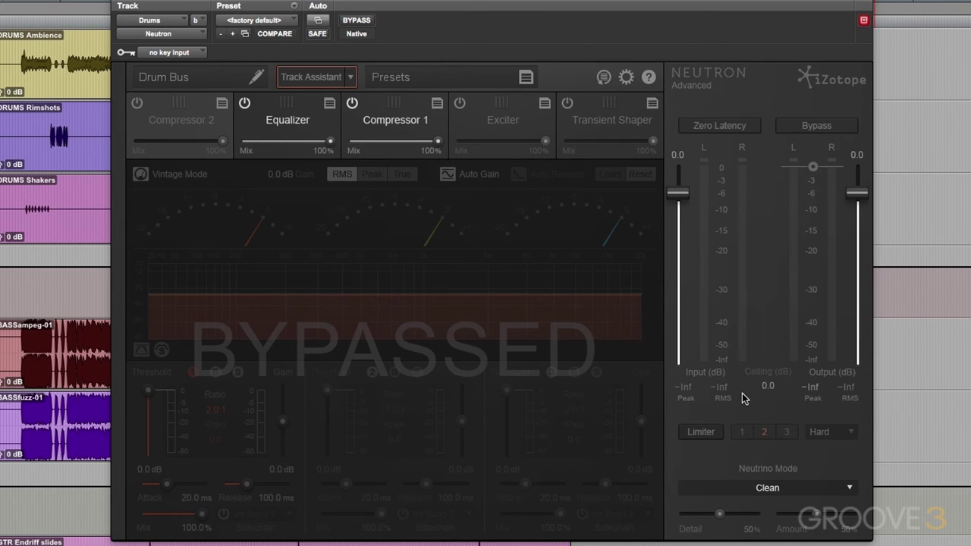
Step: Open the preset manager, expand Drum Bus › Acoustic, and load the Pop Drums preset
left_click(513, 79)
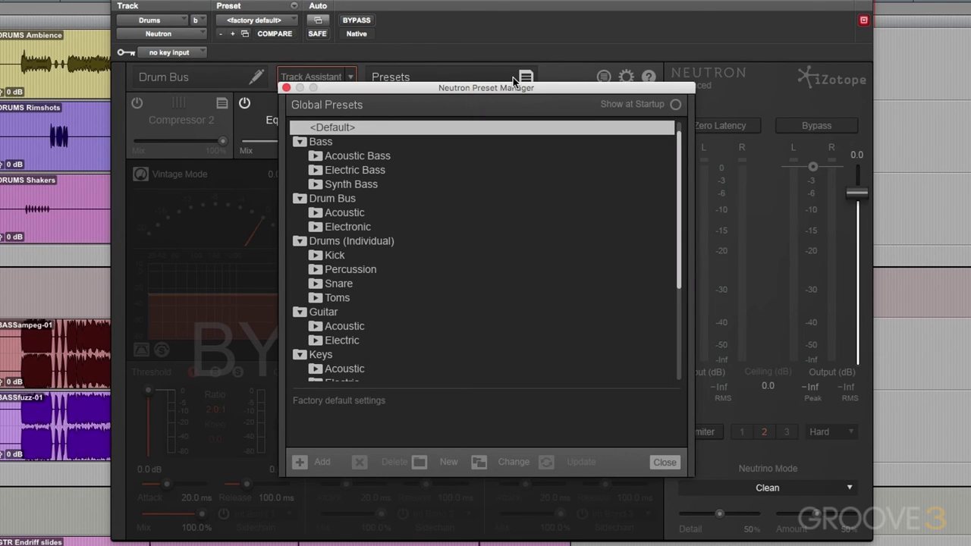
left_click_drag(512, 91, 491, 64)
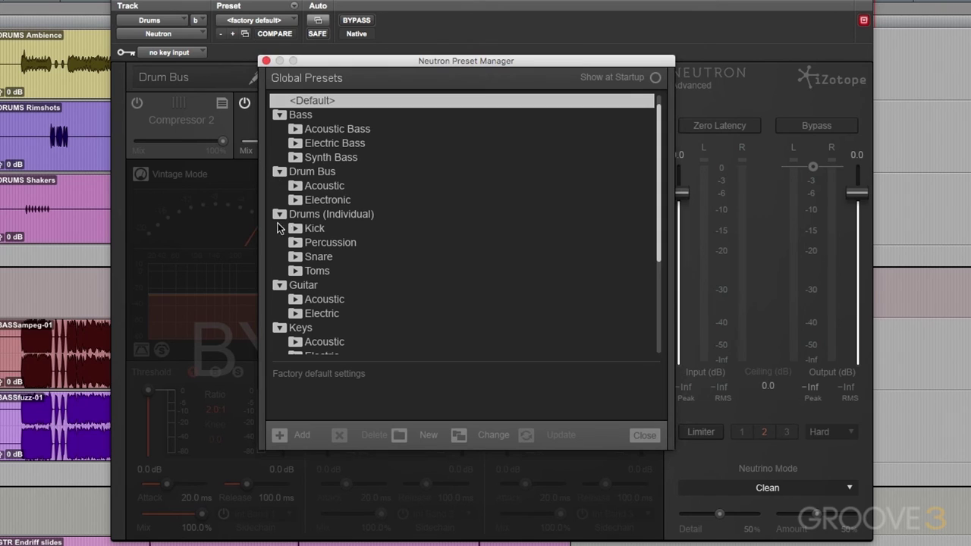
scroll(276, 272, "down", 5)
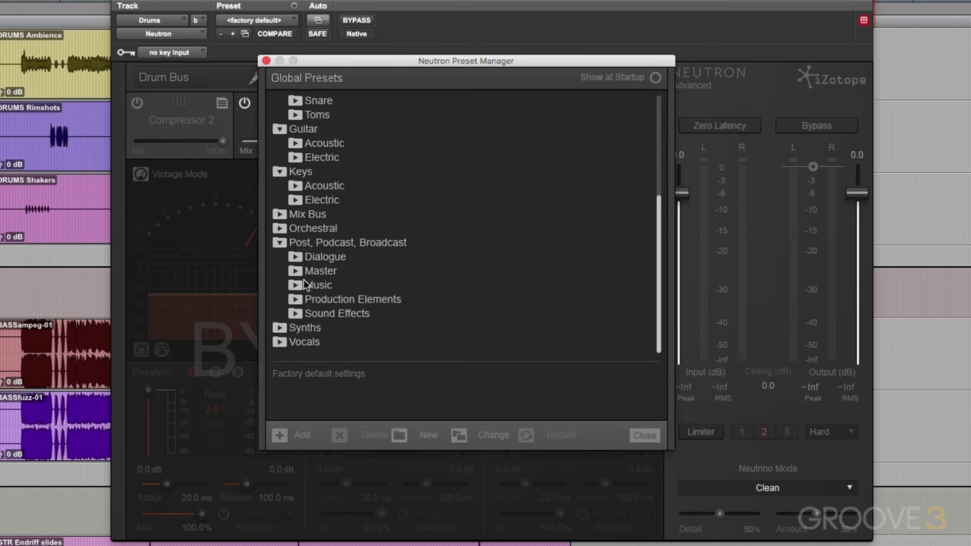
scroll(305, 283, "up", 5)
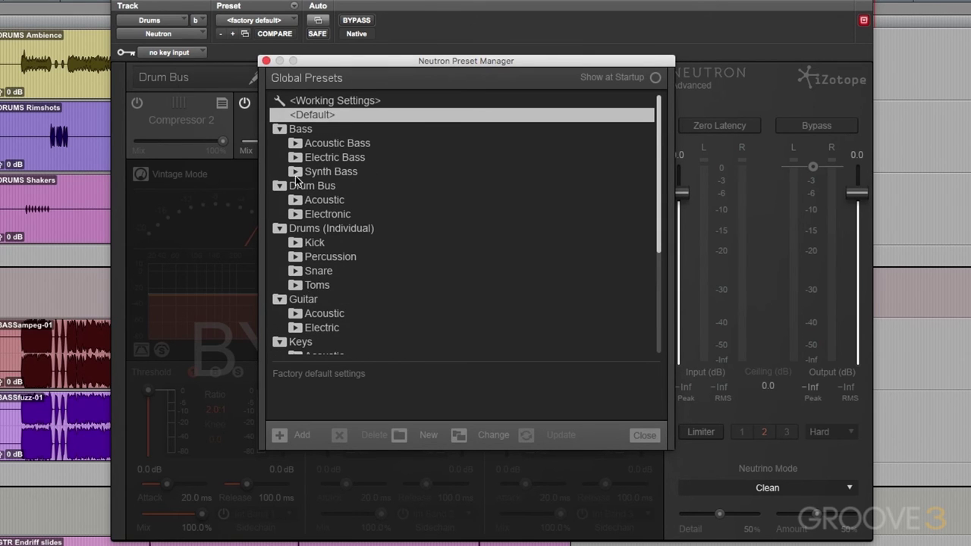
left_click(296, 200)
scroll(341, 211, "down", 3)
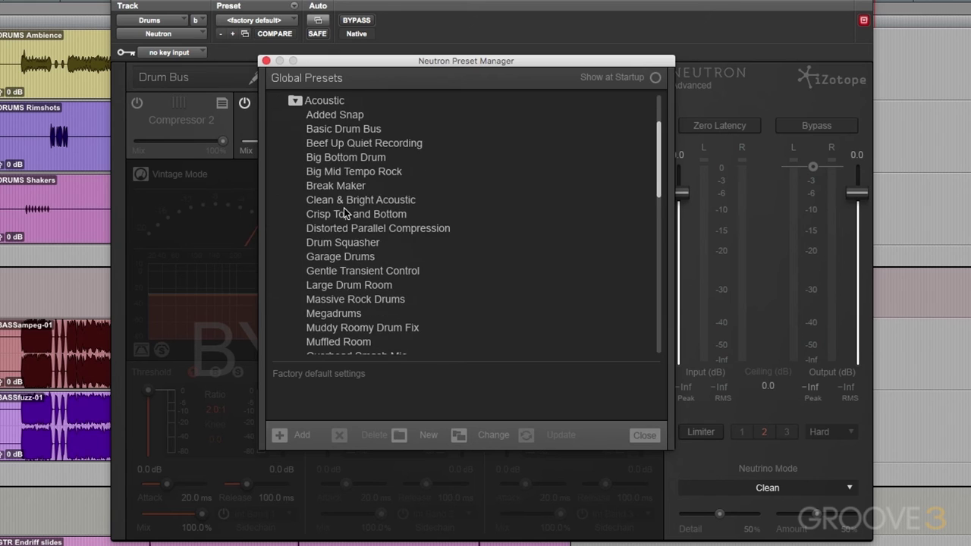
scroll(347, 214, "down", 5)
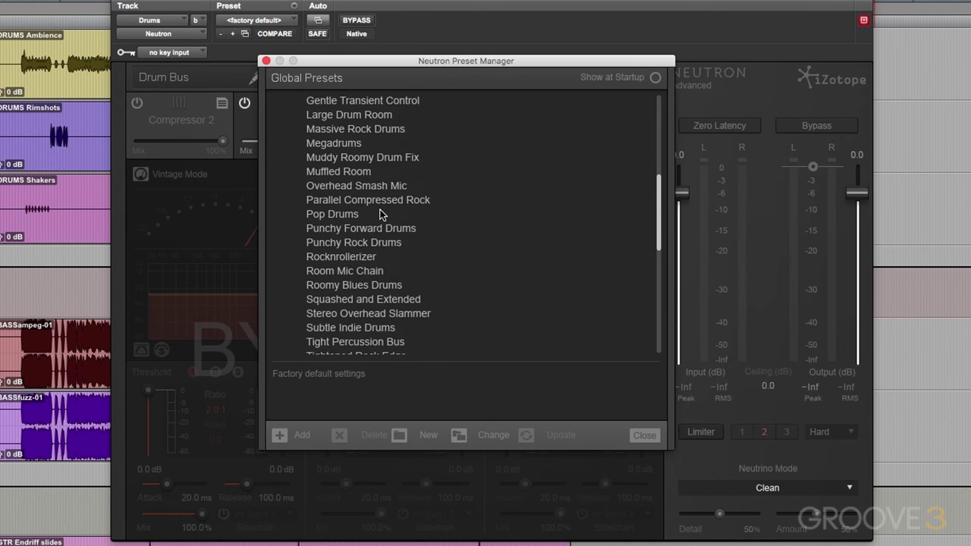
left_click(334, 214)
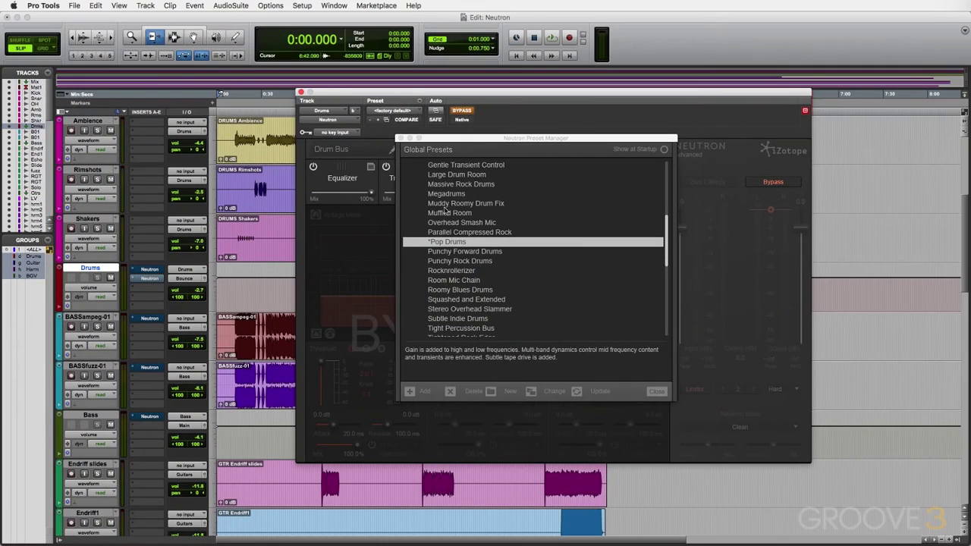
Step: Move the Neutron window to the right and undo an accidental trim of the drum clips
left_click(175, 10)
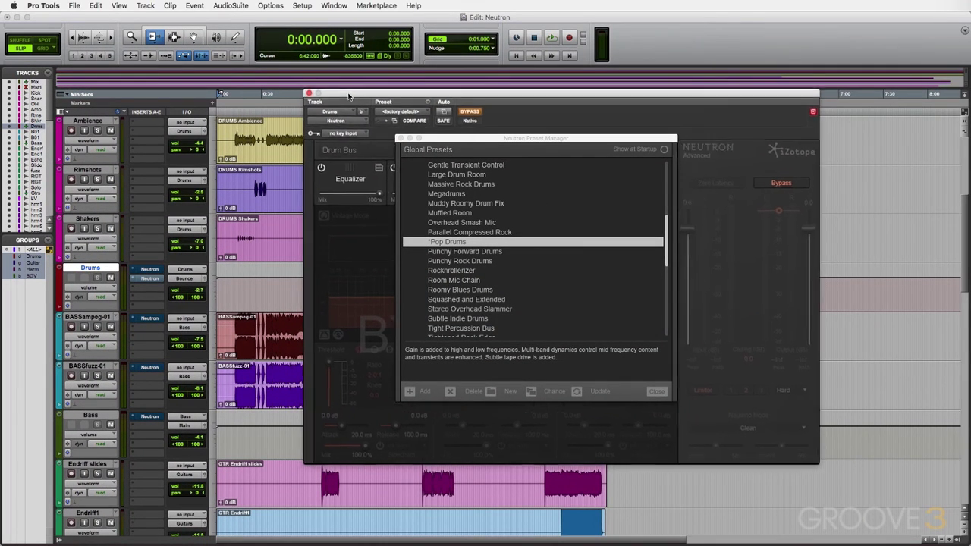
left_click_drag(339, 103, 432, 105)
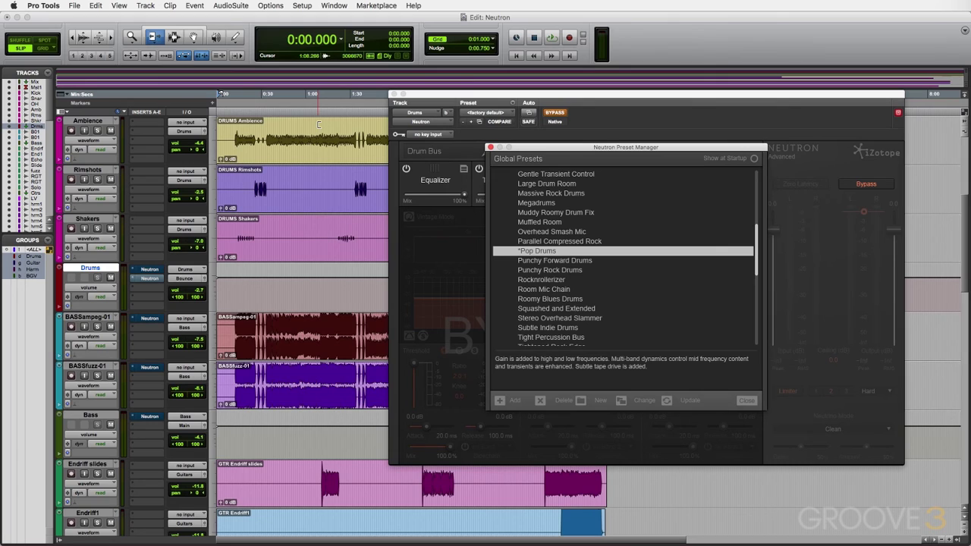
left_click(319, 123)
key("a")
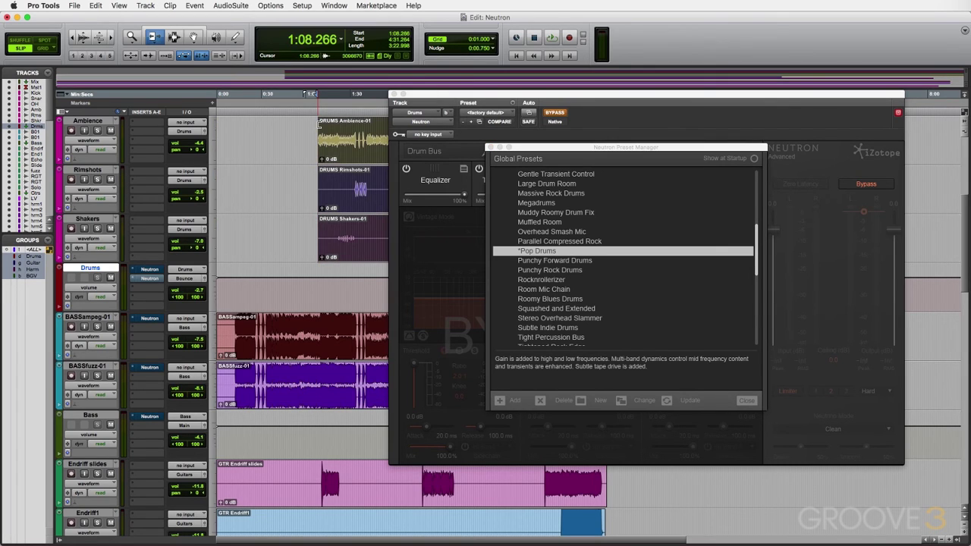
key("super+z")
Step: Play the drums from 1:07.584 with the Smart Tool, comparing Neutron bypassed and active, ending active
left_click(194, 34)
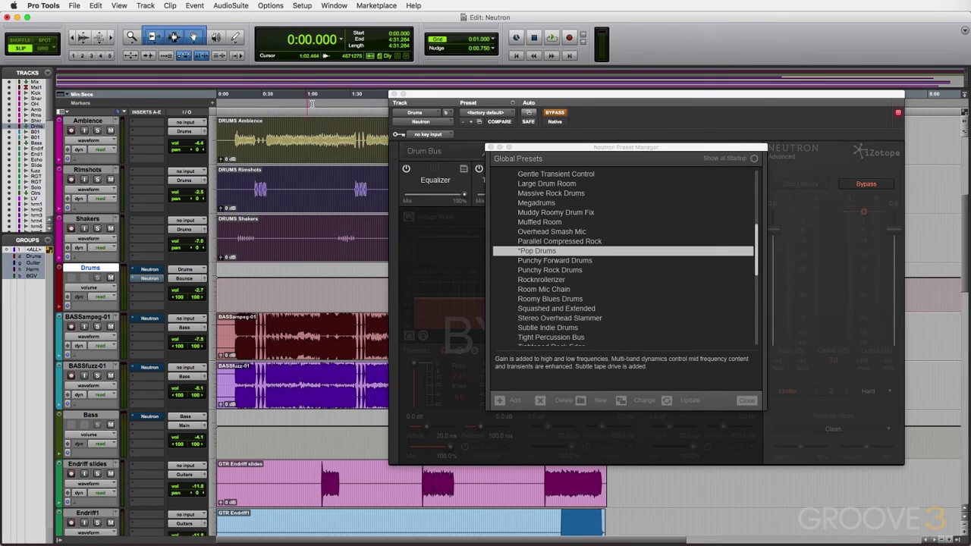
left_click(317, 123)
key("space")
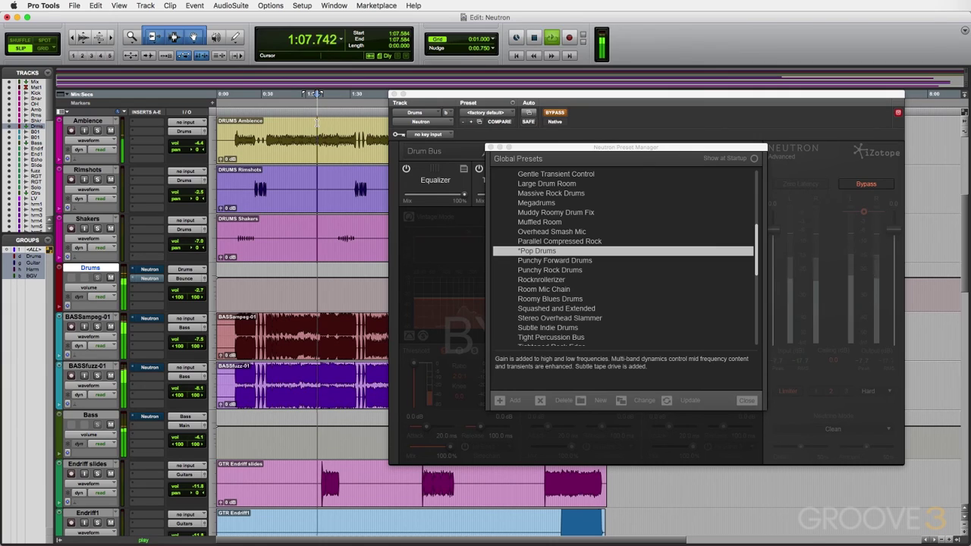
left_click(867, 185)
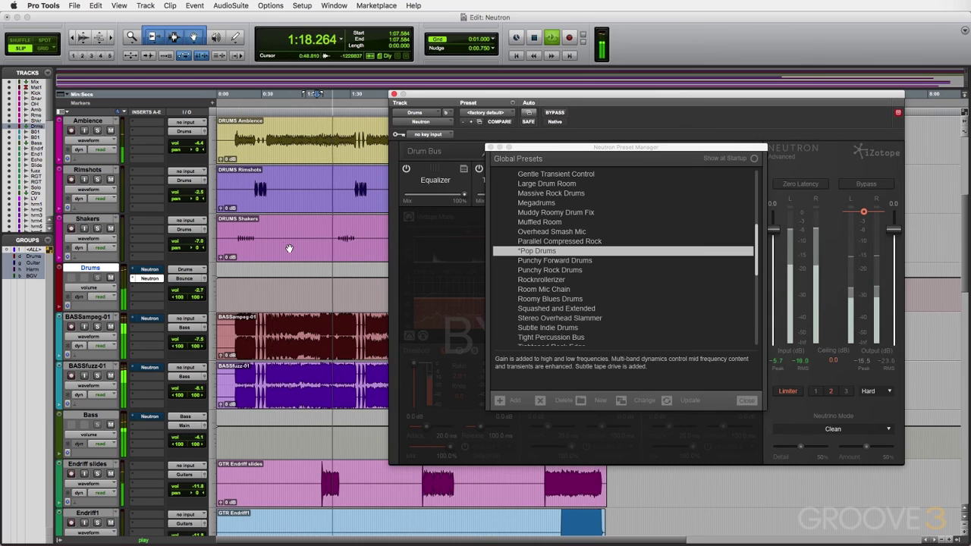
left_click(112, 230)
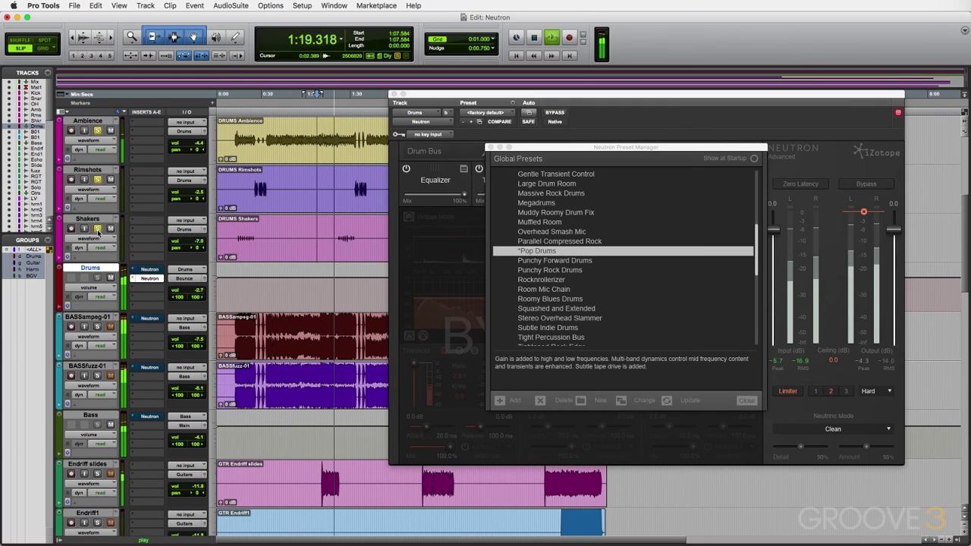
left_click(872, 189)
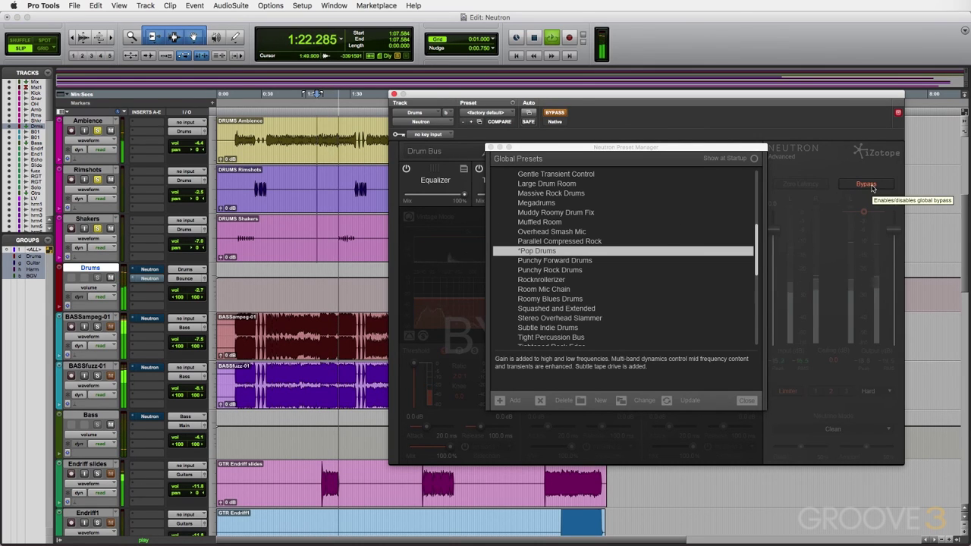
left_click(873, 189)
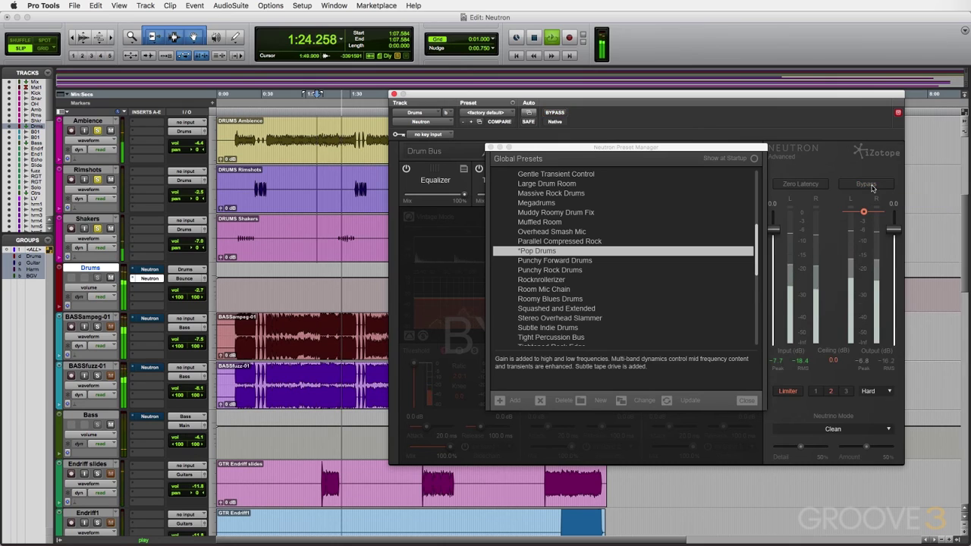
key("space")
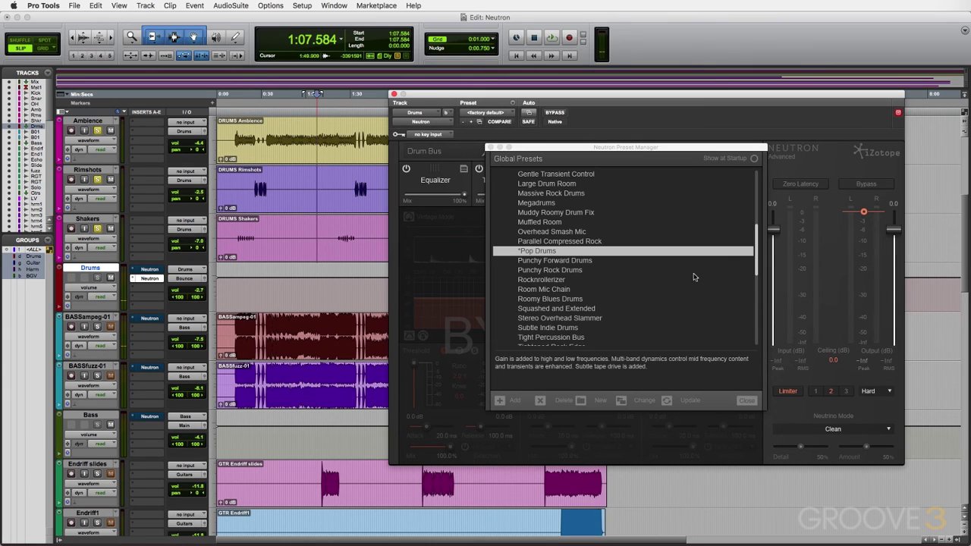
Step: Collapse the Drum Bus Acoustic, Drum Bus, Bass, Drums (Individual), Guitar, Keys and Post, Podcast, Broadcast folders
scroll(607, 270, "up", 10)
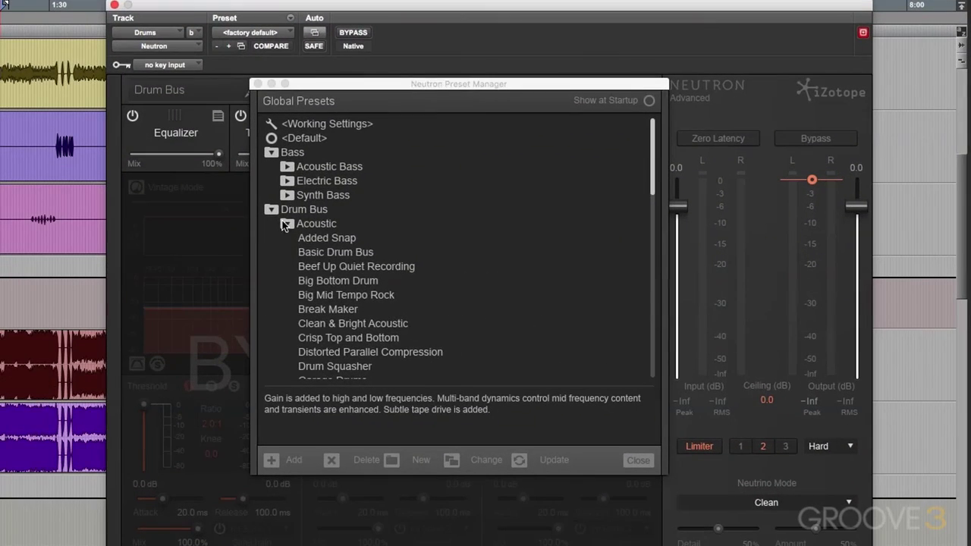
left_click(347, 229)
left_click(333, 215)
left_click(333, 163)
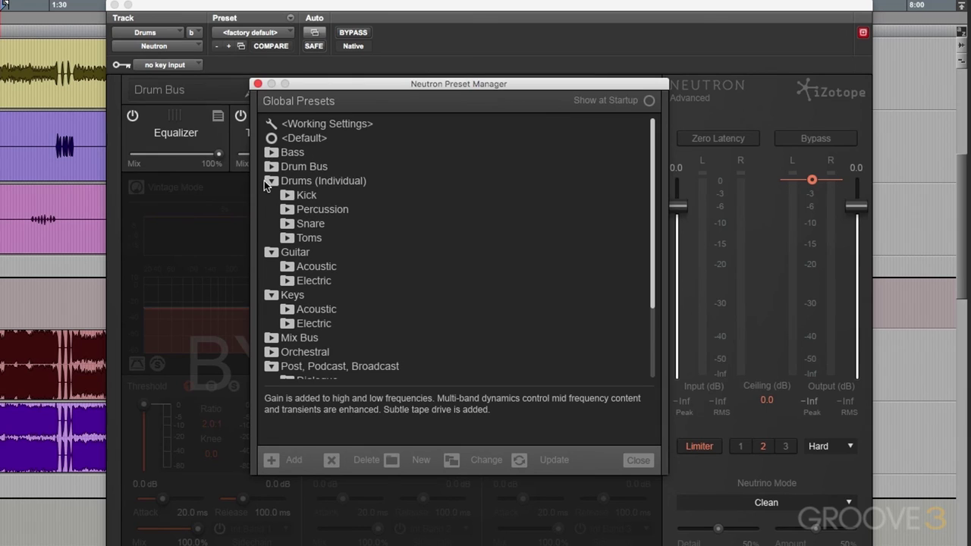
left_click(265, 181)
left_click(271, 195)
left_click(271, 210)
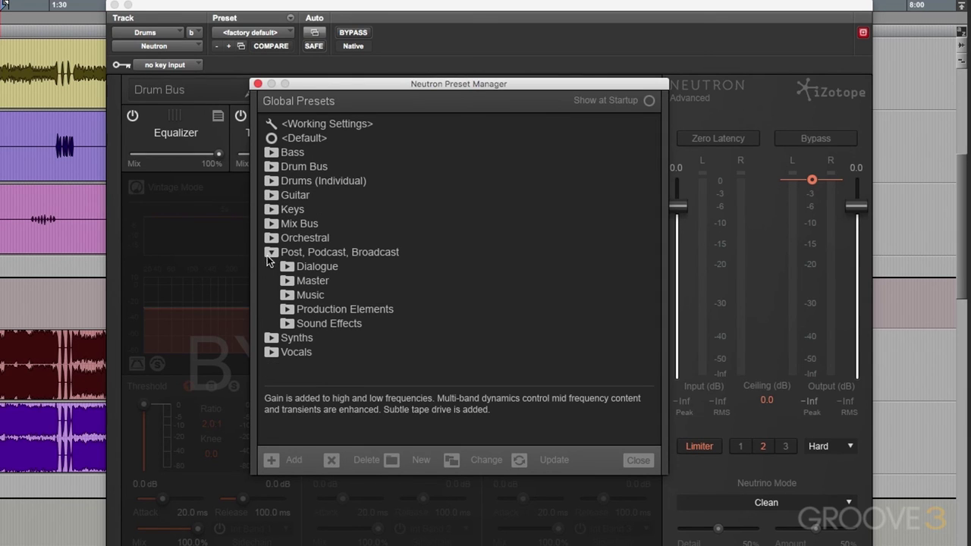
left_click(267, 254)
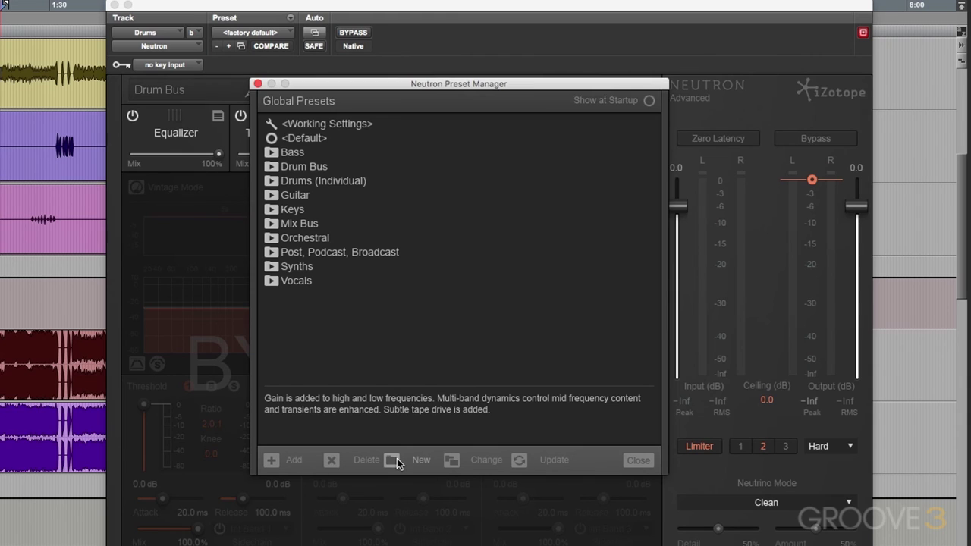
Step: Create a new personal preset folder named after the user
left_click(311, 143)
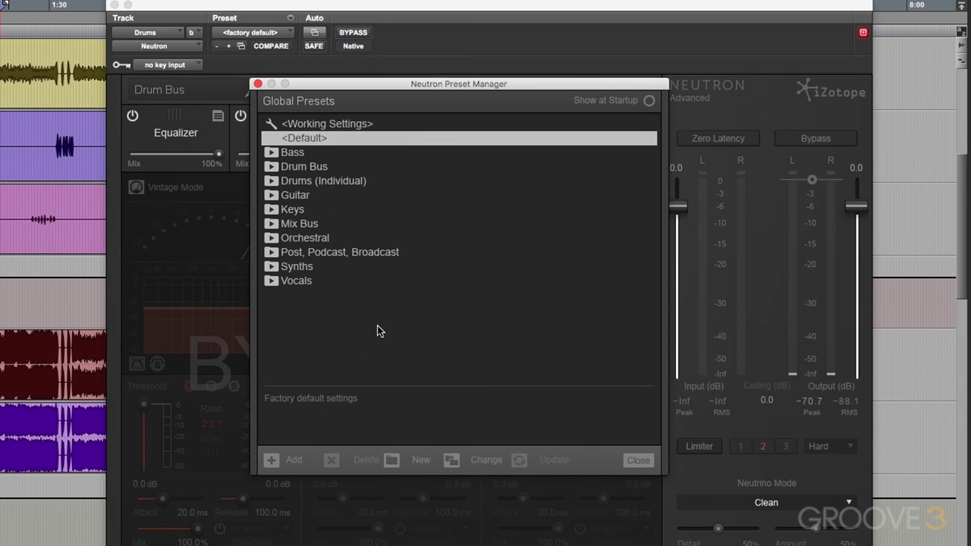
left_click(392, 460)
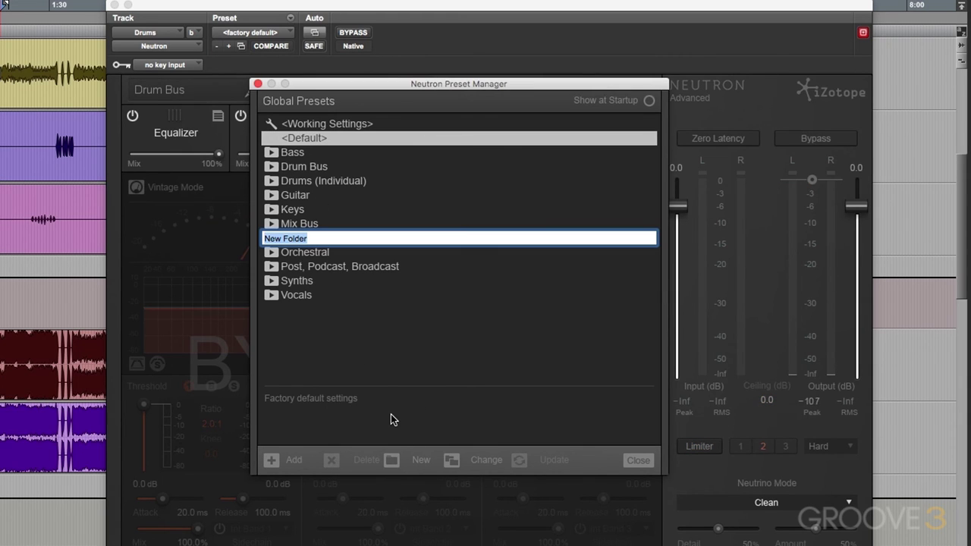
type("Scott")
key("Return")
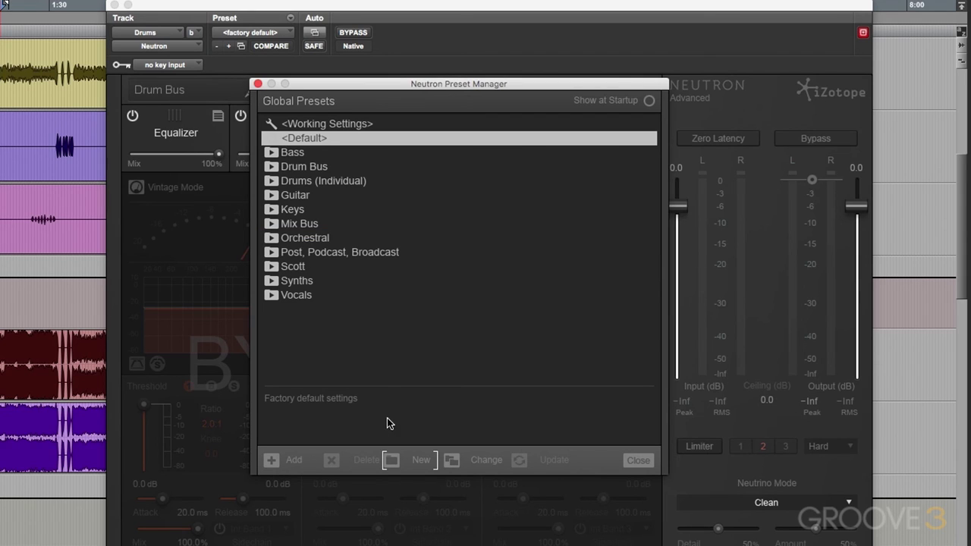
Step: Save the current settings as a preset named 'Drum Bus' inside that folder
left_click(296, 268)
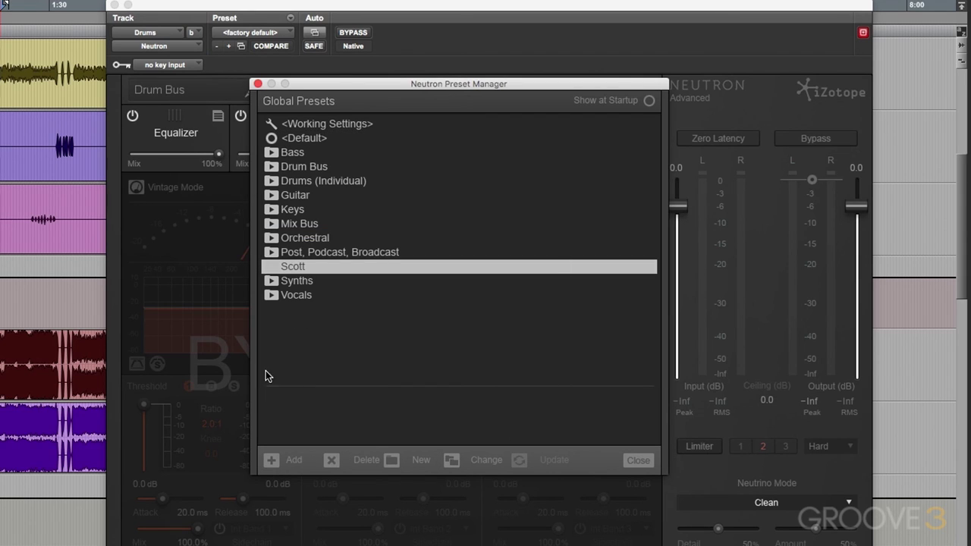
left_click(271, 460)
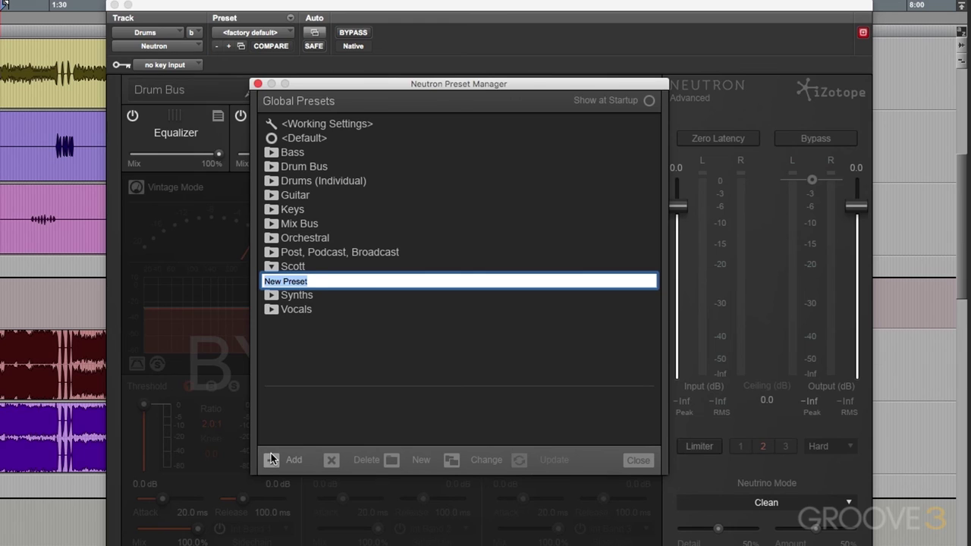
type("Drum Bu")
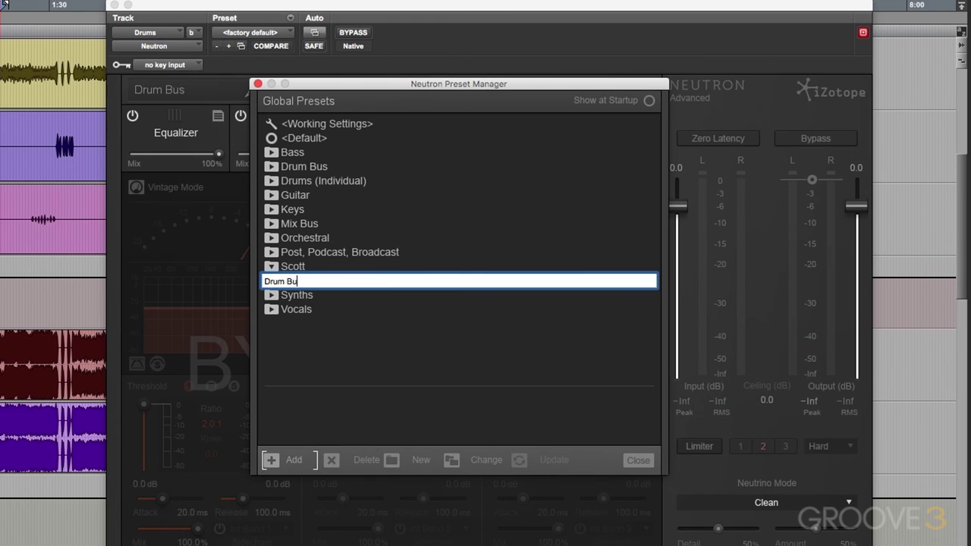
type("s")
key("Return")
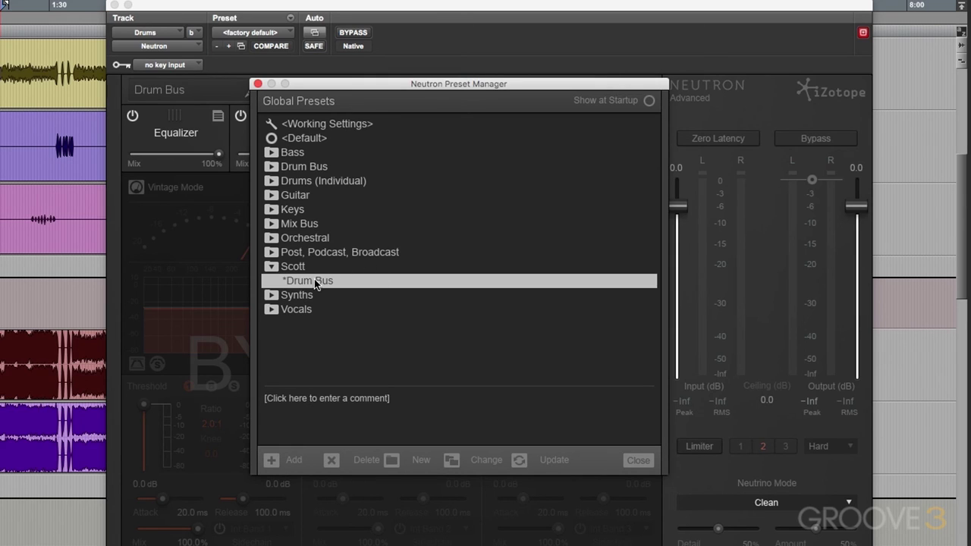
Step: Delete the Drum Bus preset and its personal folder, then reveal the Global Presets folder on disk
left_click(331, 461)
left_click(603, 211)
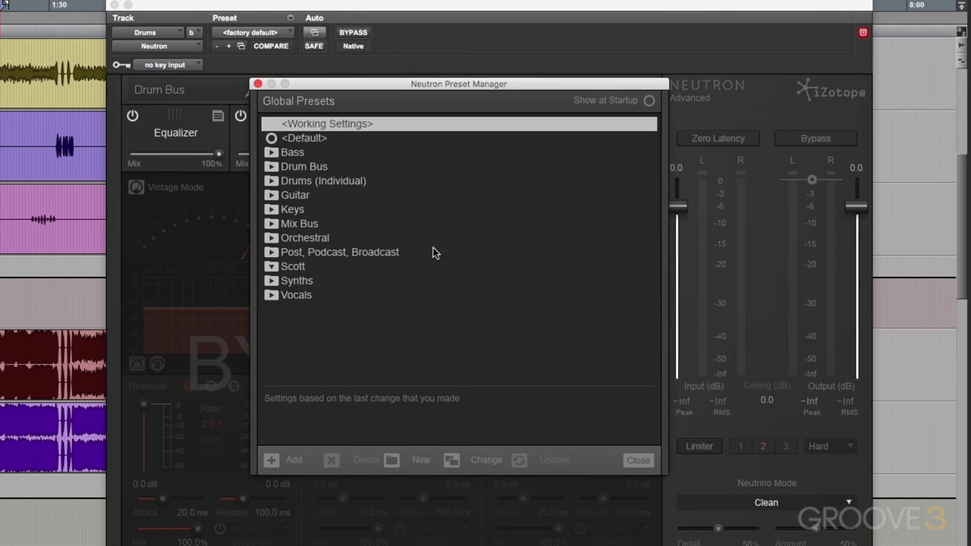
left_click(306, 269)
left_click(331, 461)
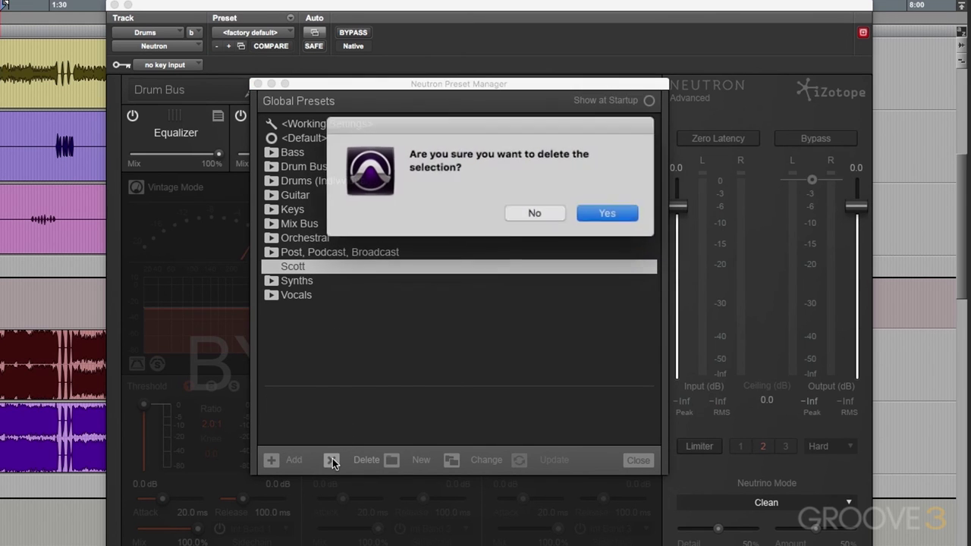
left_click(590, 214)
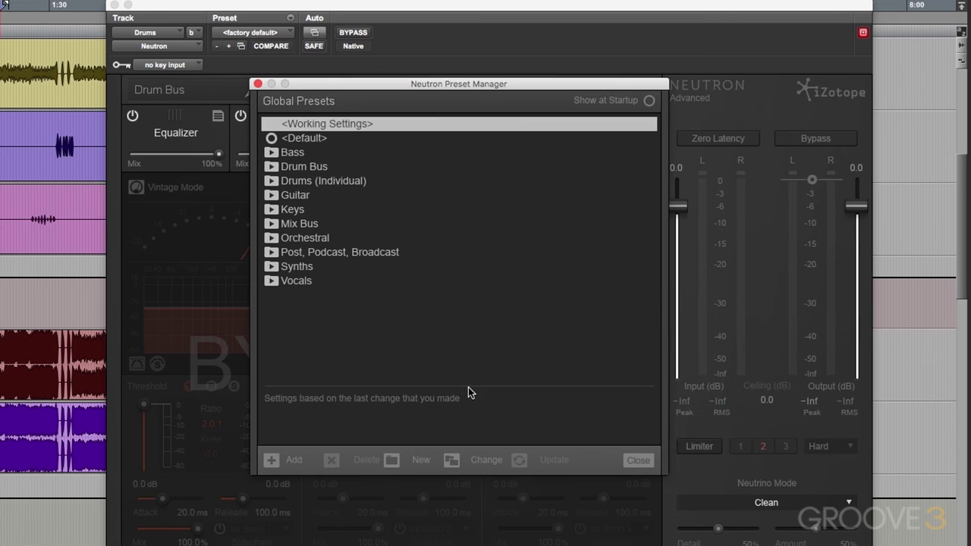
left_click(451, 459)
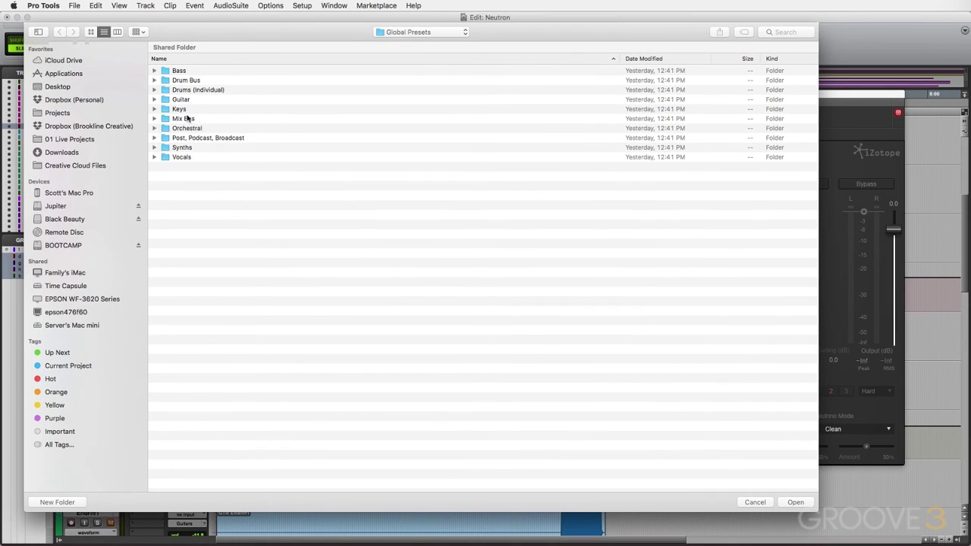
Step: Browse the Mix Bus and Orchestral preset folders in the Finder dialog
left_click(186, 118)
key("Right")
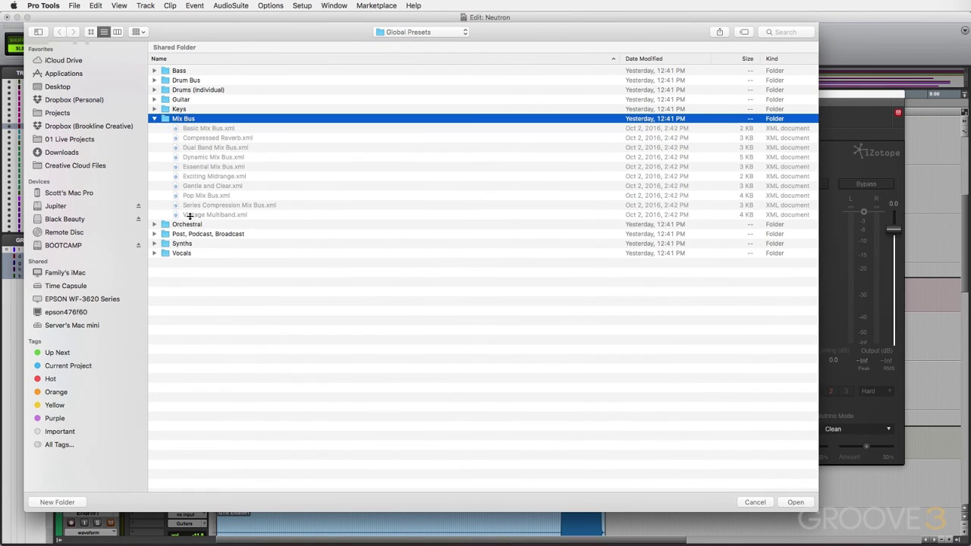
left_click(186, 226)
left_click(186, 268)
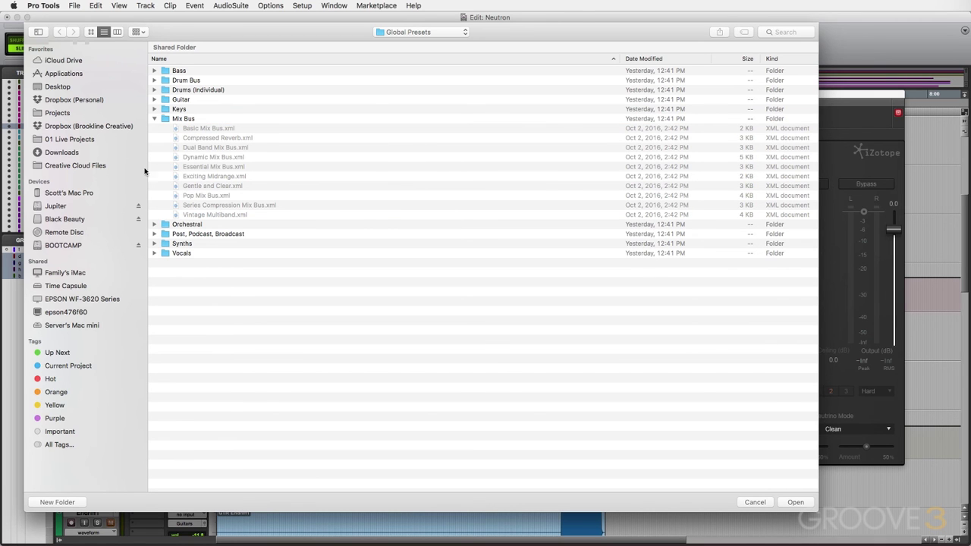
Step: Cancel the folder dialog, close the Preset Manager and bring up Neutron's History window
left_click(774, 501)
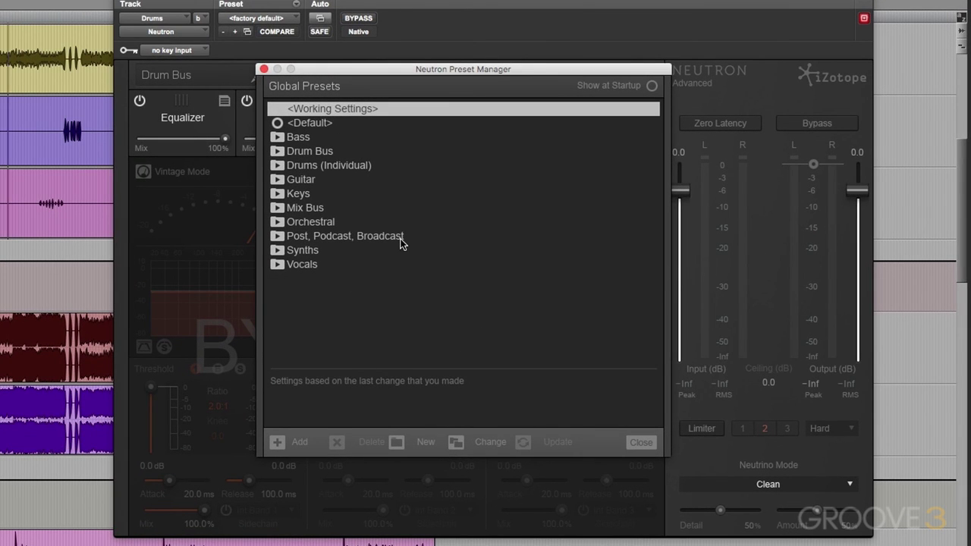
left_click(641, 443)
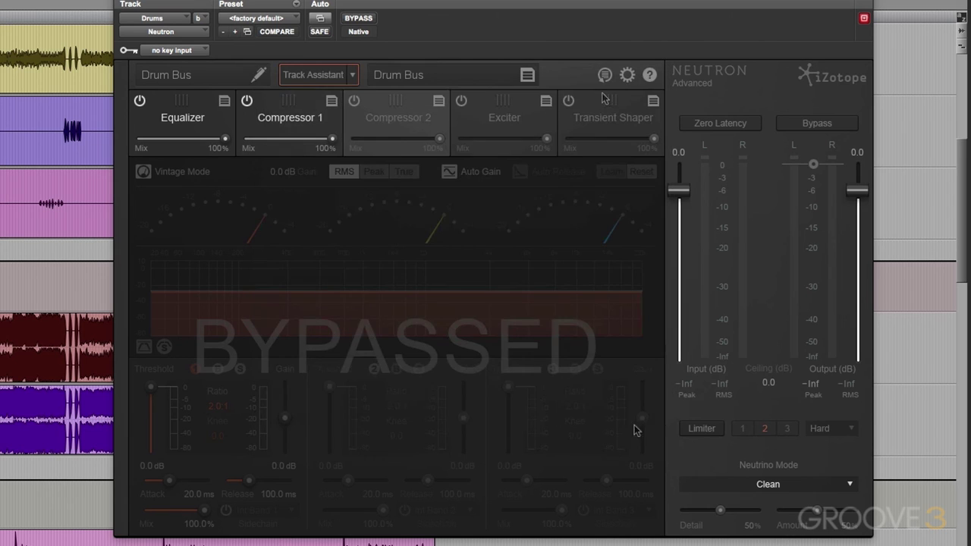
left_click(605, 75)
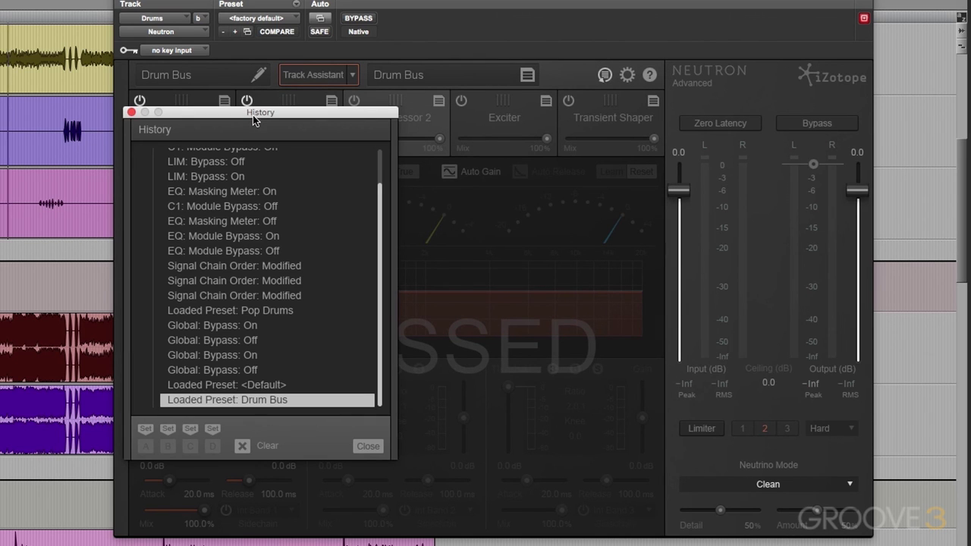
Step: Move the History window and audition the Global: Bypass: Off, Signal Chain Order and C1 states
left_click_drag(252, 111, 419, 62)
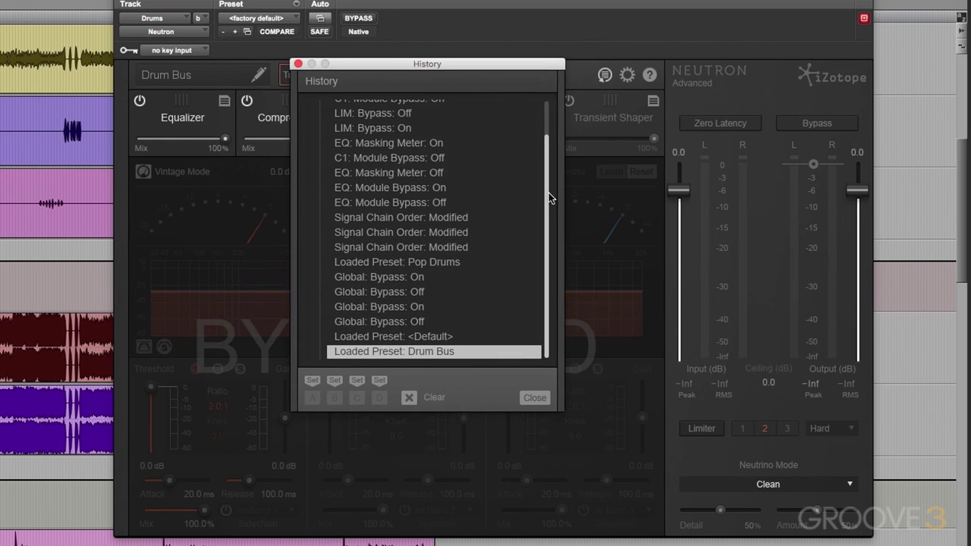
mouse_move(550, 199)
left_mouse_down()
mouse_move(551, 151)
mouse_move(550, 216)
left_mouse_up()
left_click(412, 293)
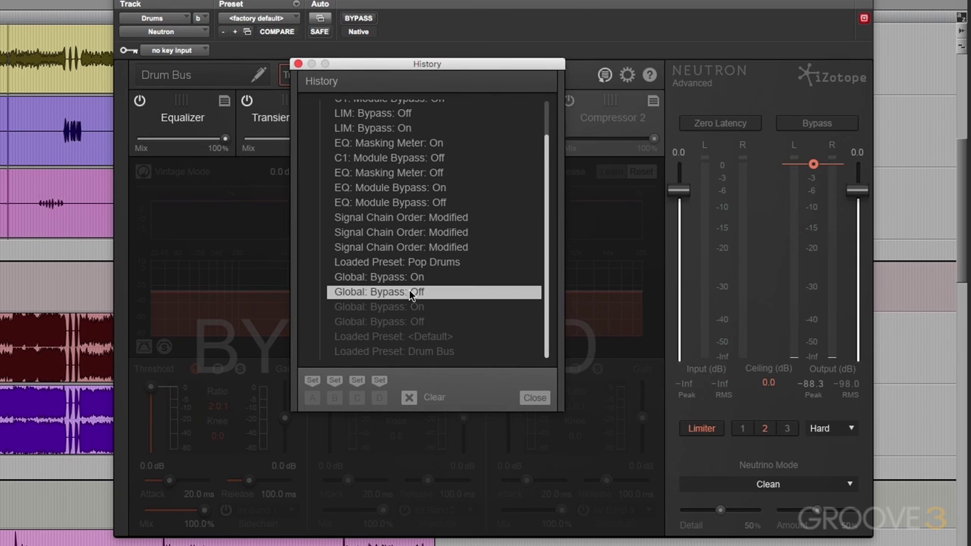
left_click(410, 219)
scroll(409, 219, "up", 2)
left_click(411, 196)
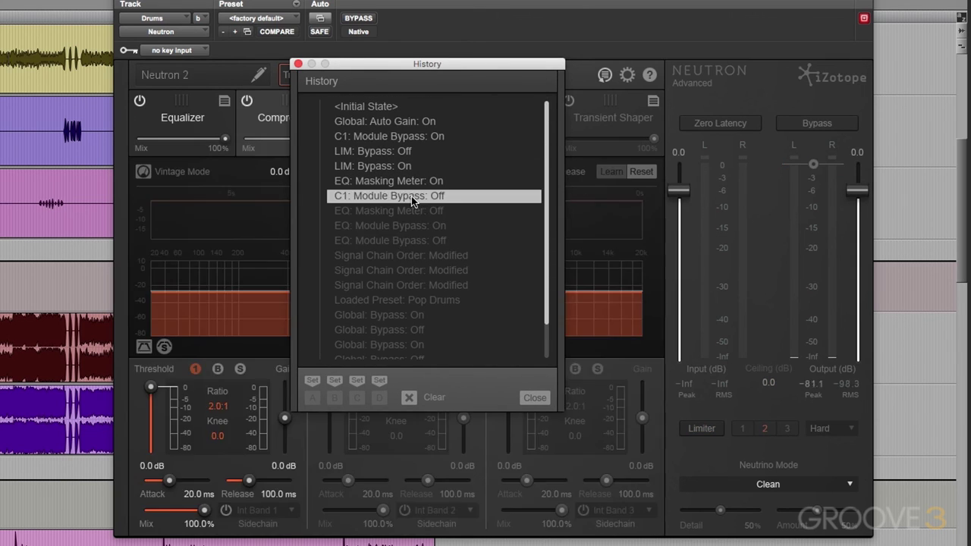
Step: Audition the LIM and Global: Bypass states, finishing on EQ: Module Bypass: Off
left_click(393, 157)
left_click(394, 255)
scroll(395, 264, "down", 2)
left_click(398, 277)
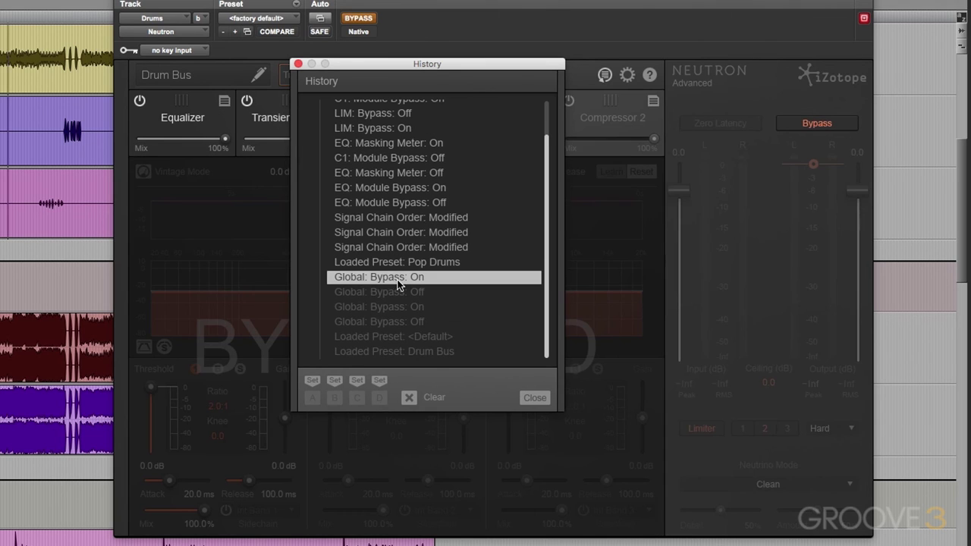
left_click(400, 320)
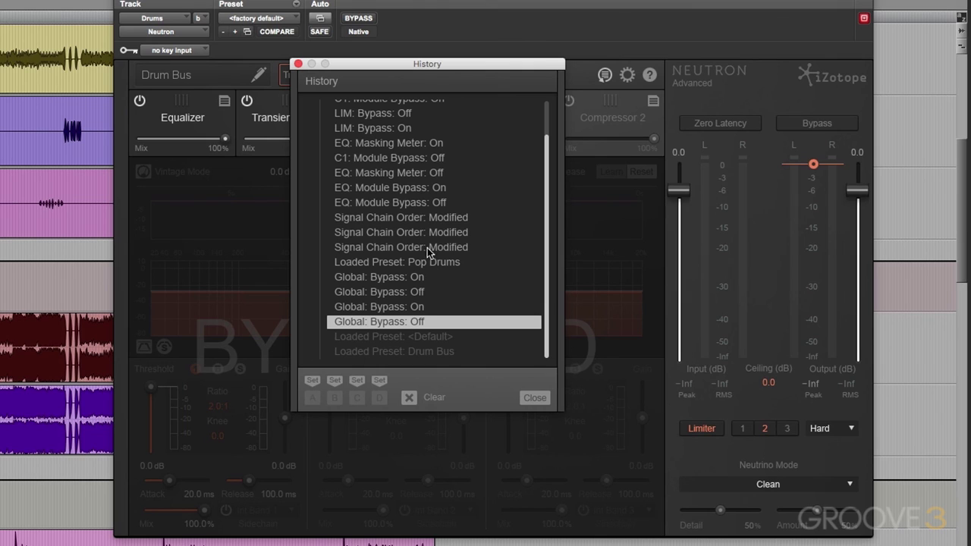
left_click(417, 204)
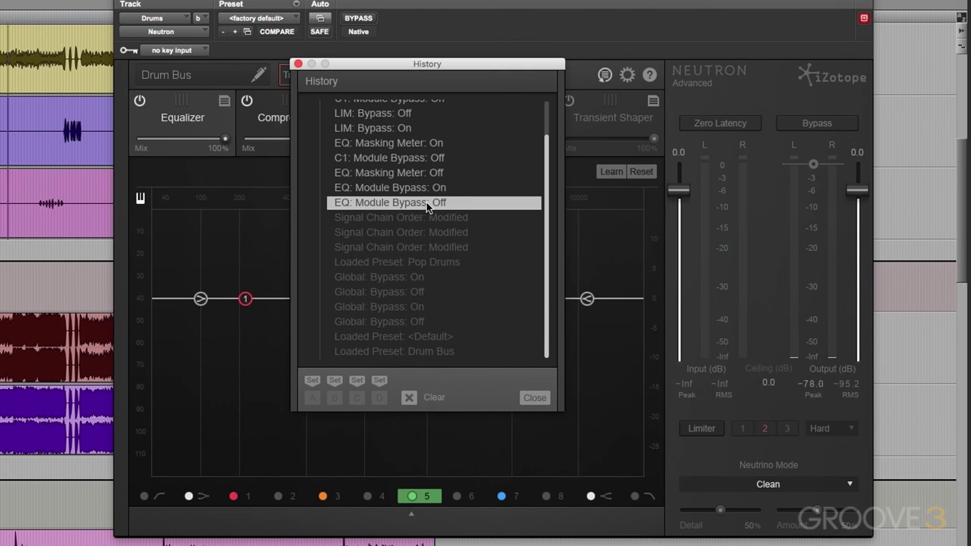
Step: Store EQ: Module Bypass: Off as snapshot A and Loaded Preset: <Default> as B, then compare them
left_click(406, 212)
left_click(406, 206)
left_click(312, 380)
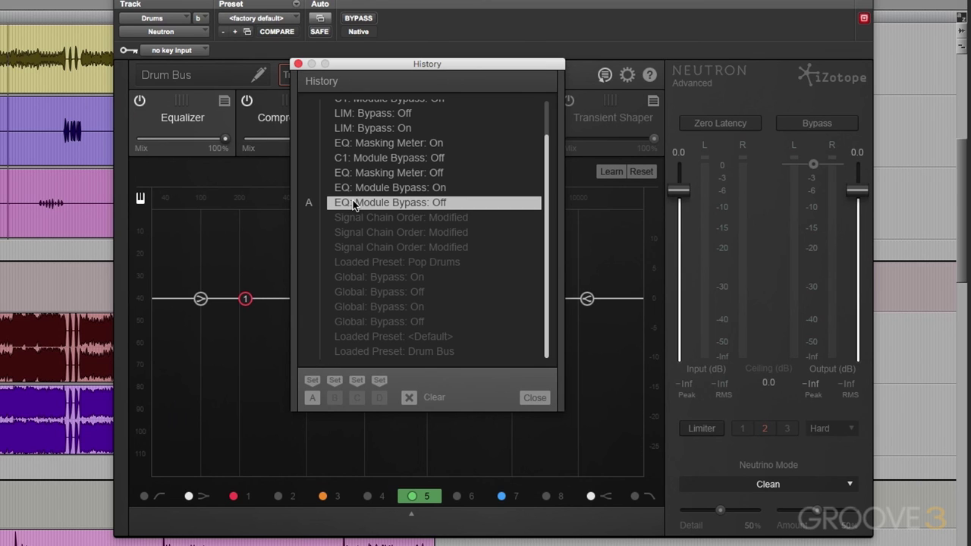
scroll(414, 264, "up", 2)
scroll(414, 264, "down", 2)
left_click(404, 336)
left_click(335, 380)
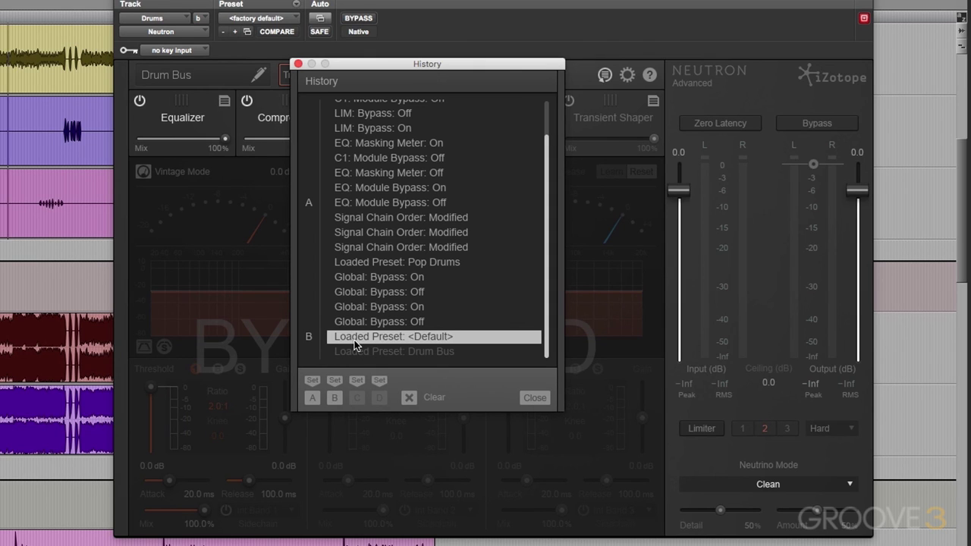
left_click(312, 398)
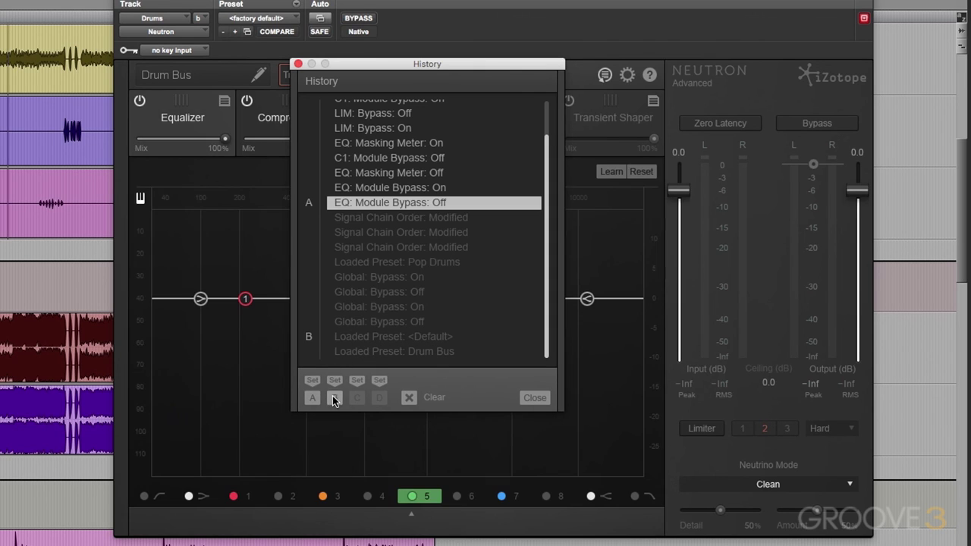
left_click(335, 398)
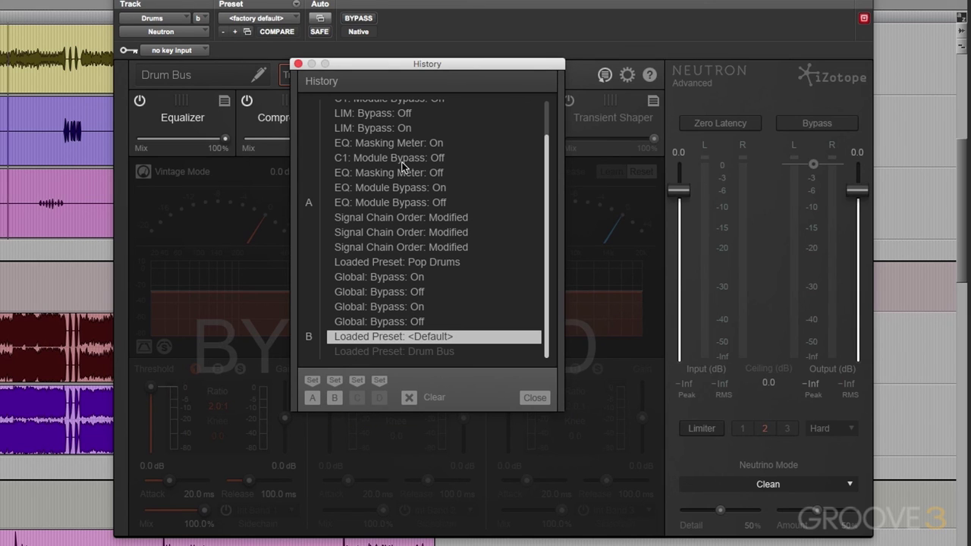
Step: Clear the edit history, close the History window and show the Equalizer module
left_click(409, 397)
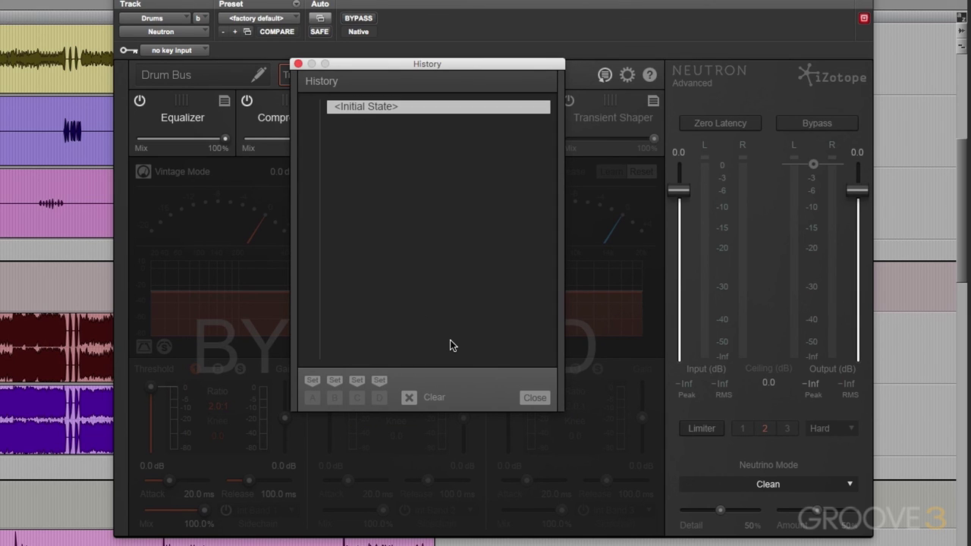
left_click(531, 399)
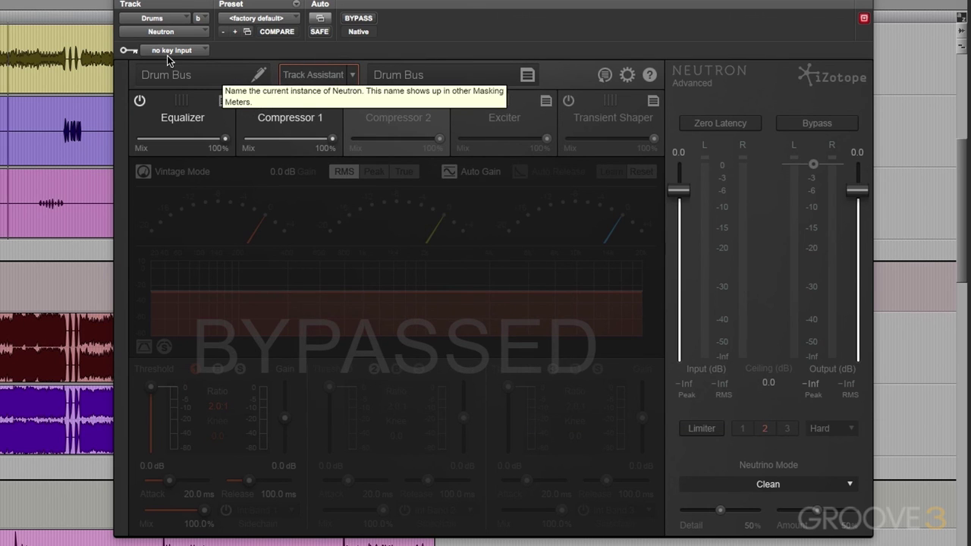
left_click(185, 120)
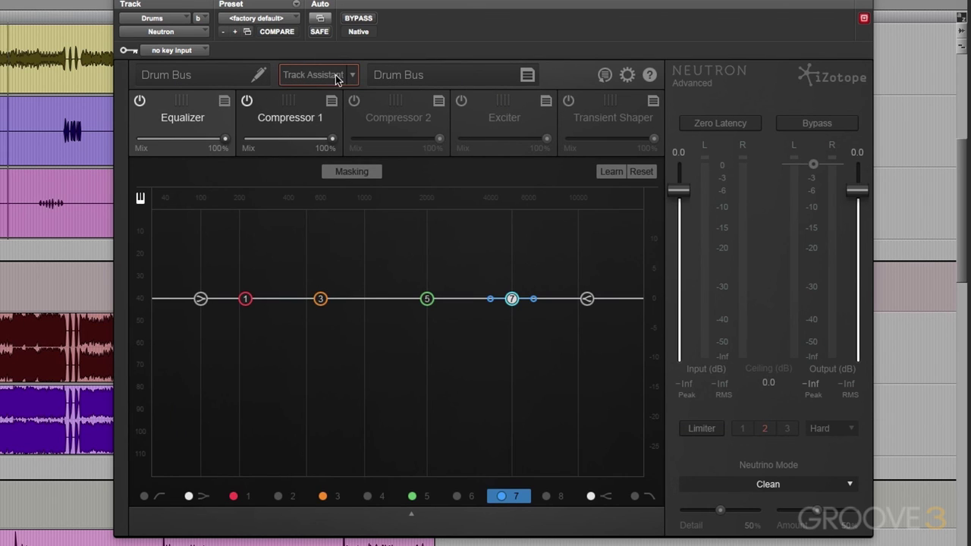